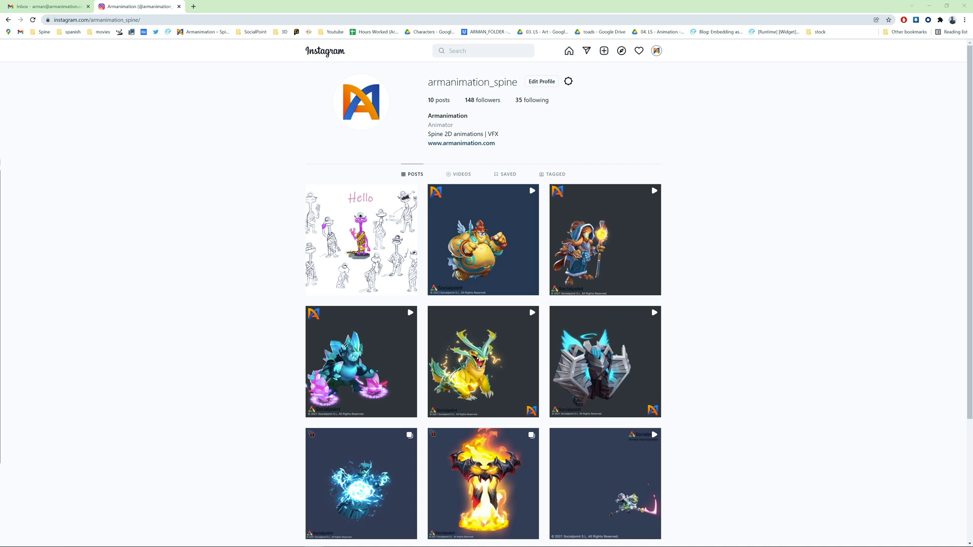
Open the moov__studio profile from Instagram's recent searches and look through its posts.
{"action": "left_click", "coordinate": [439, 50]}
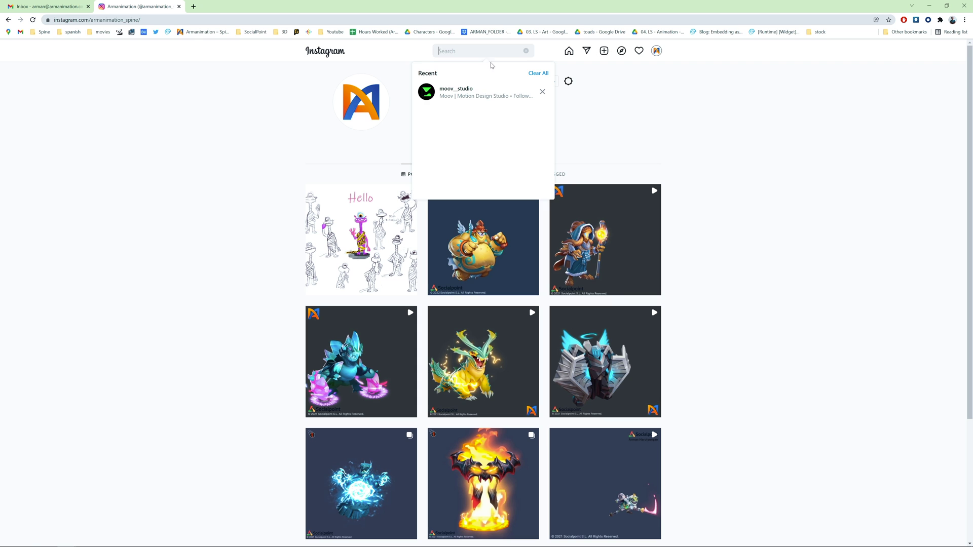
{"action": "left_click", "coordinate": [485, 93]}
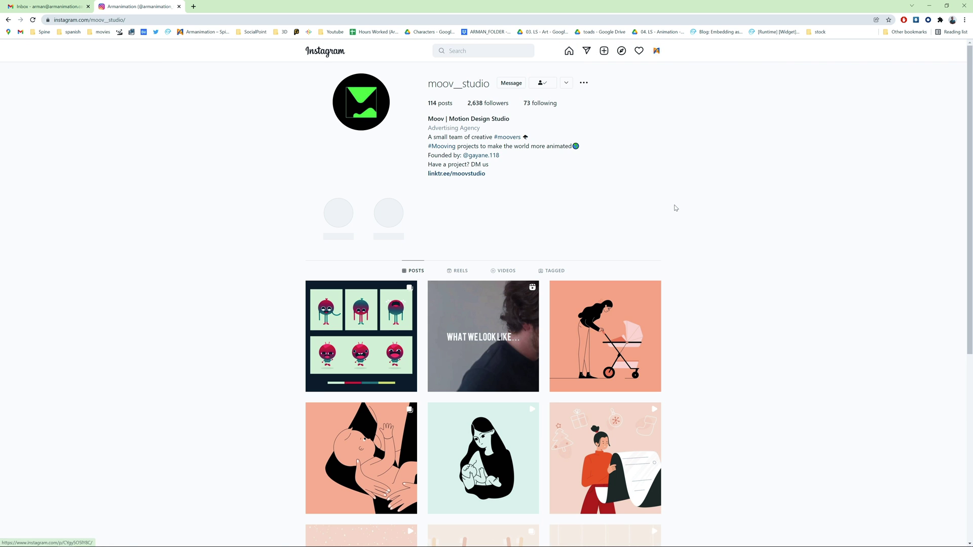
{"action": "scroll", "coordinate": [675, 208], "scroll_direction": "down", "scroll_amount": 9}
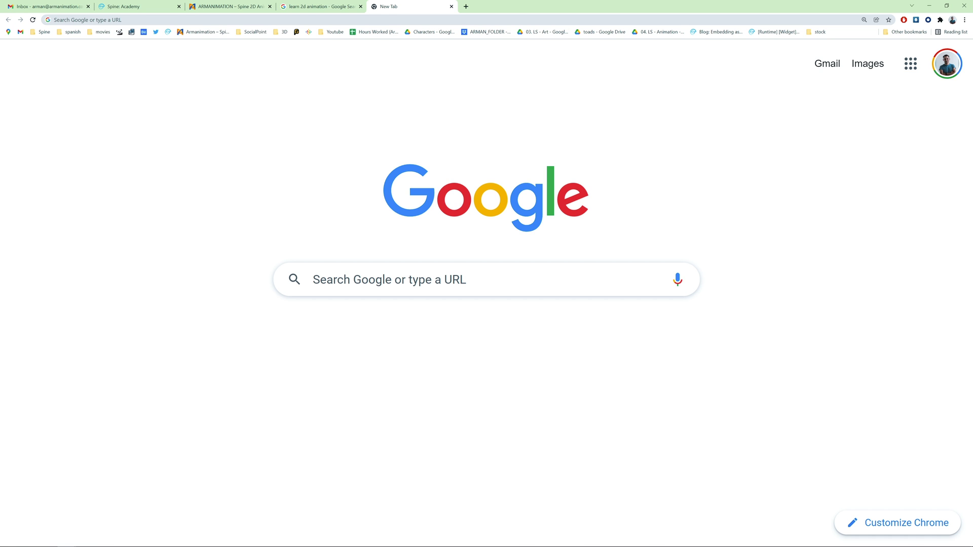
Enter "learn animation" as the Google query, and replace it with "learn rigging in blender".
{"action": "left_click", "coordinate": [312, 279]}
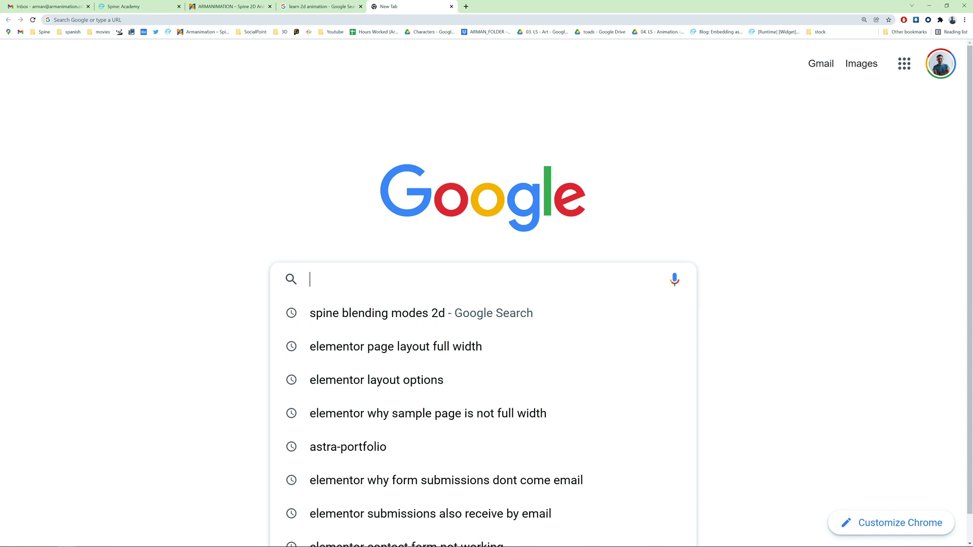
{"action": "type", "text": "learn animation"}
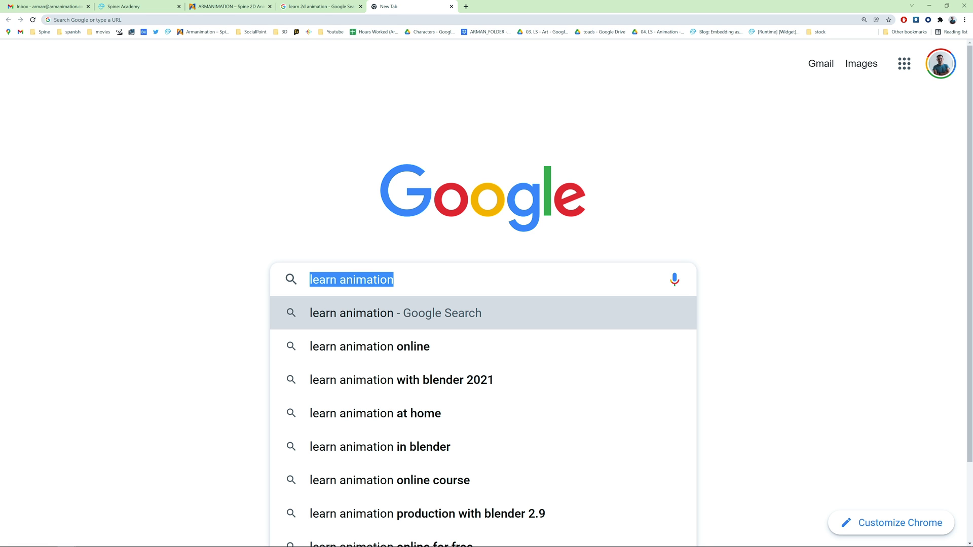
{"action": "type", "text": "learn rigging "}
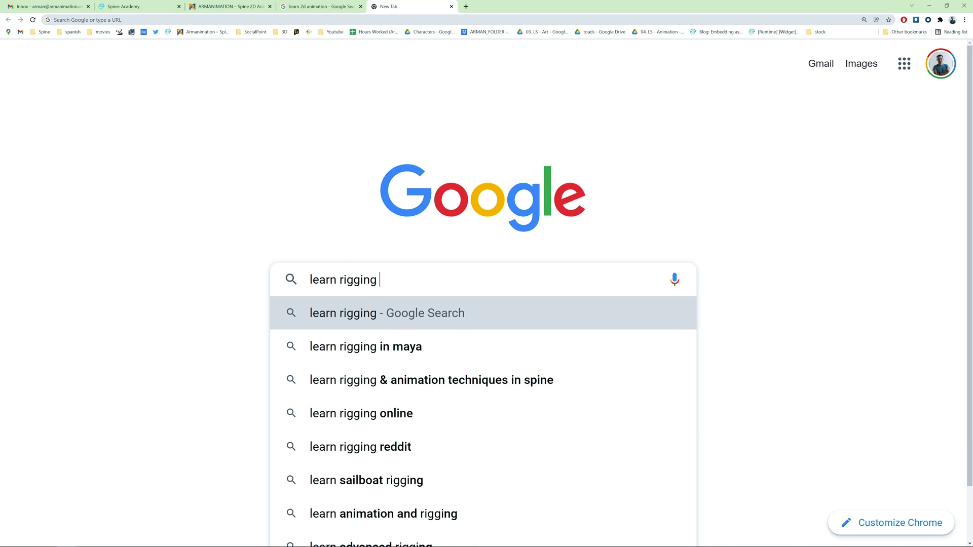
{"action": "type", "text": "in blender"}
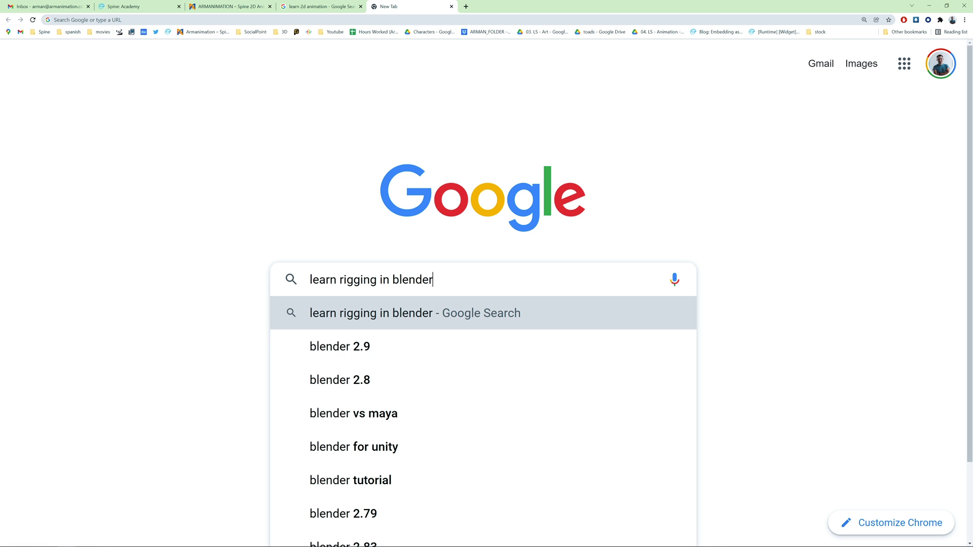
{"action": "left_click", "coordinate": [133, 327]}
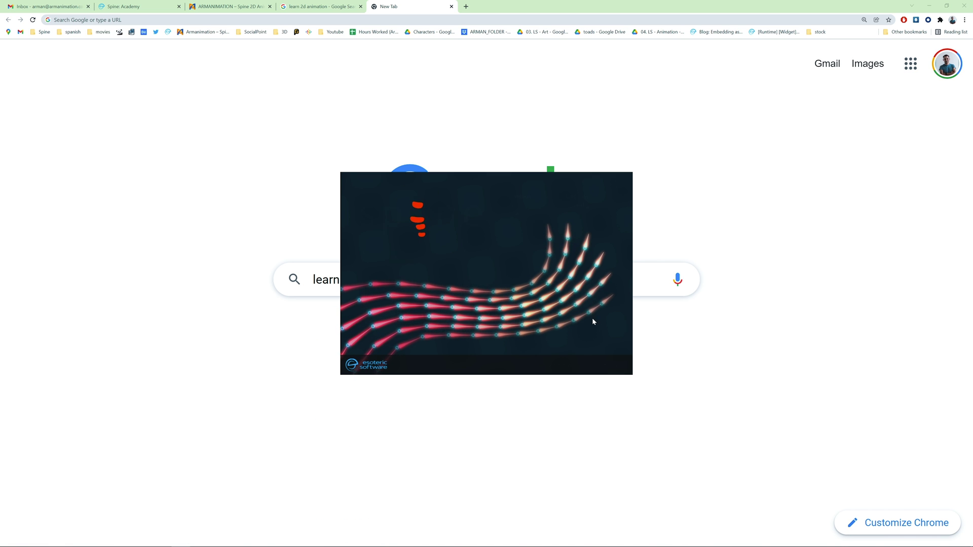
Look through the available program versions in the Spine launcher, leaving Latest stable selected.
{"action": "left_click", "coordinate": [524, 205]}
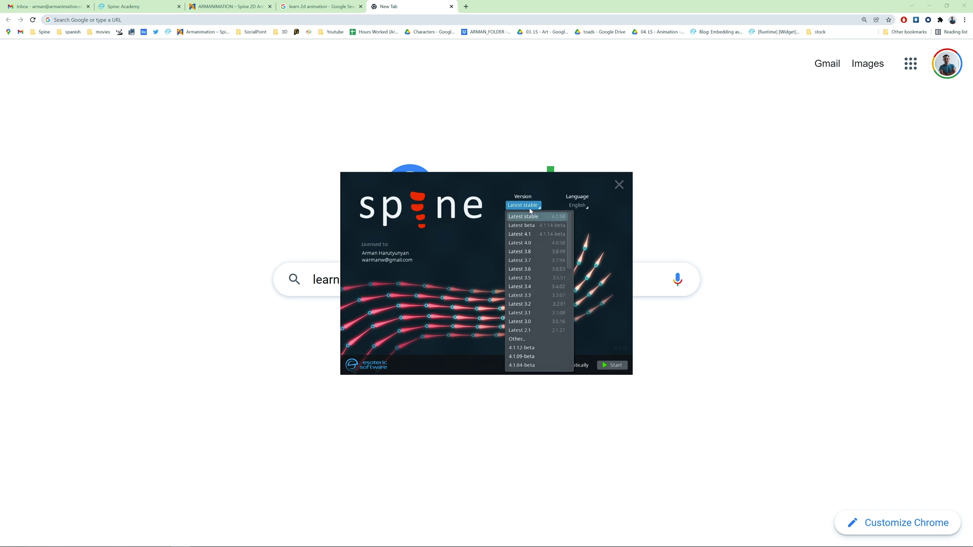
{"action": "left_click", "coordinate": [442, 301]}
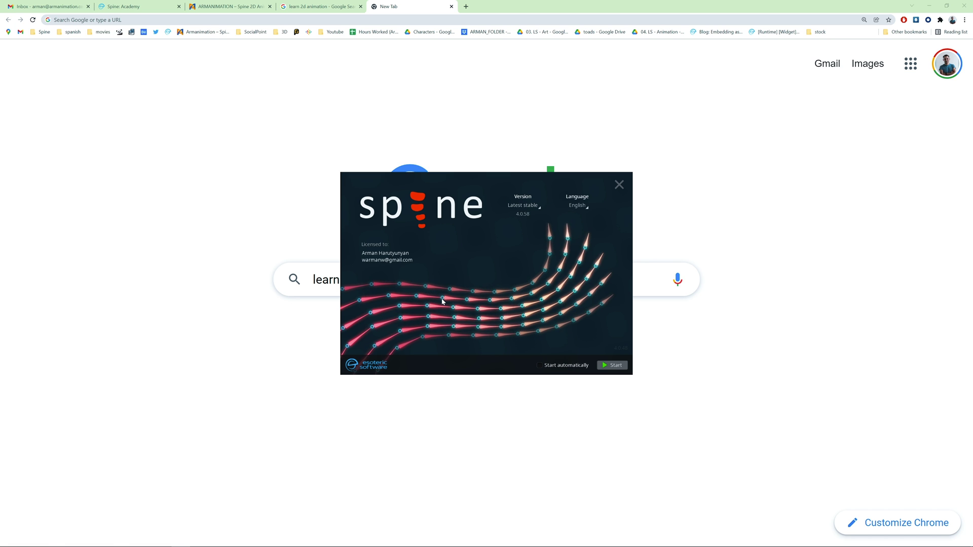
Go to the Features section of the Spine: In Depth web page and read through it.
{"action": "left_click", "coordinate": [296, 417]}
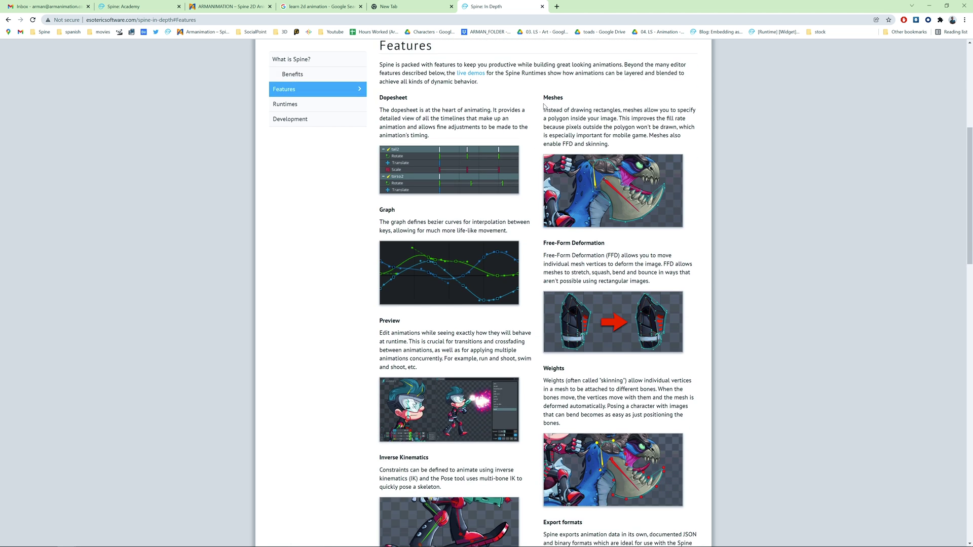
{"action": "scroll", "coordinate": [537, 294], "scroll_direction": "down", "scroll_amount": 3}
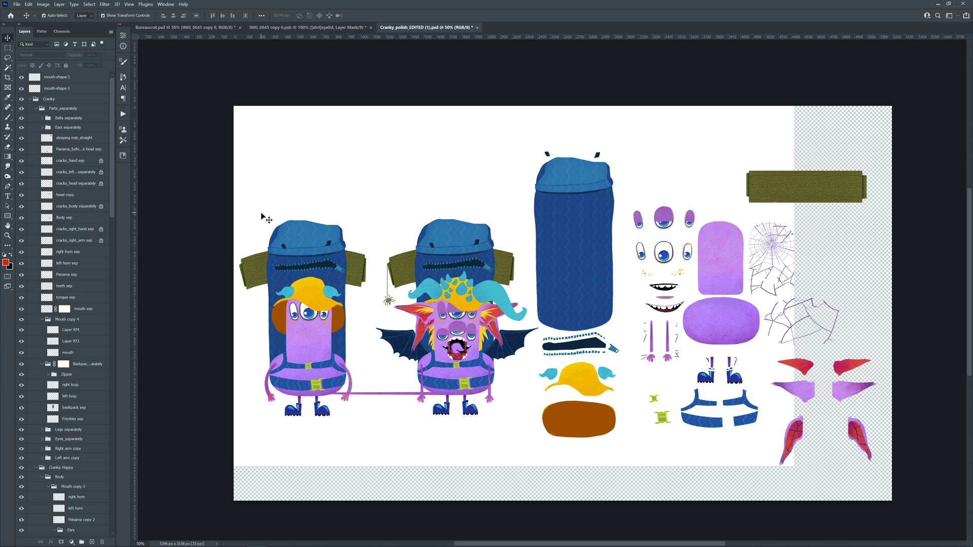
In Photoshop, examine the layers of the Cranky_polish file, checking the Backpack separately group's mask and the left arm layer's blending mode.
{"action": "scroll", "coordinate": [92, 232], "scroll_direction": "down", "scroll_amount": 4}
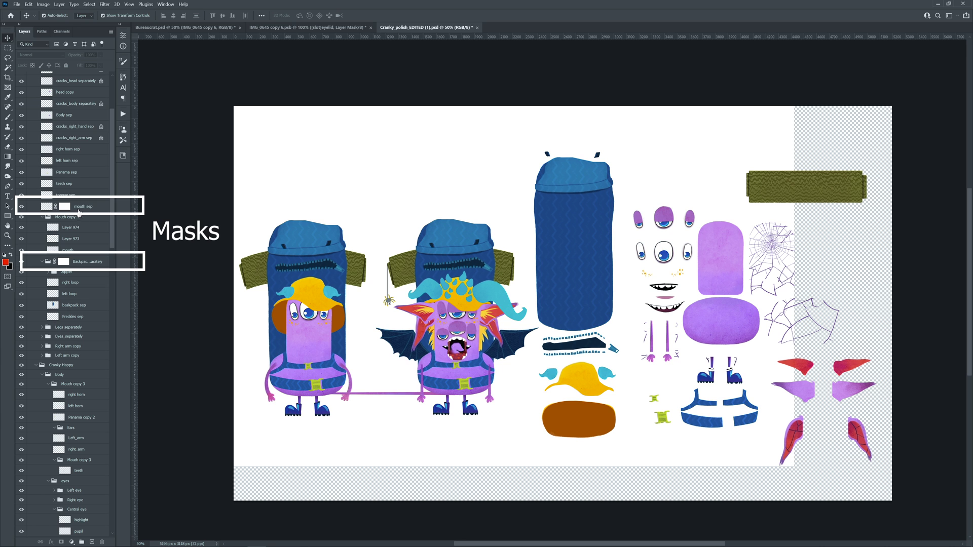
{"action": "left_click", "coordinate": [74, 264]}
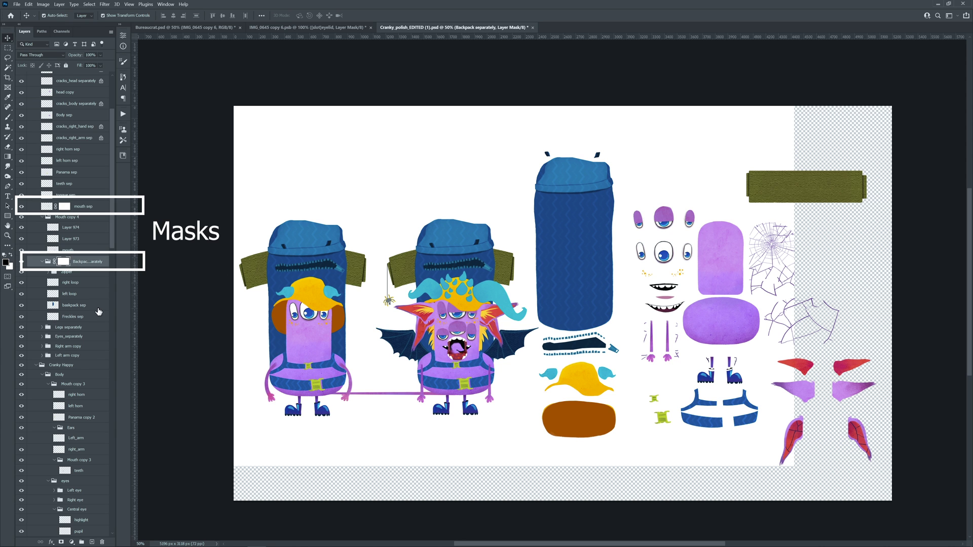
{"action": "left_click_drag", "start_coordinate": [110, 253], "coordinate": [116, 509]}
{"action": "left_click", "coordinate": [414, 219]}
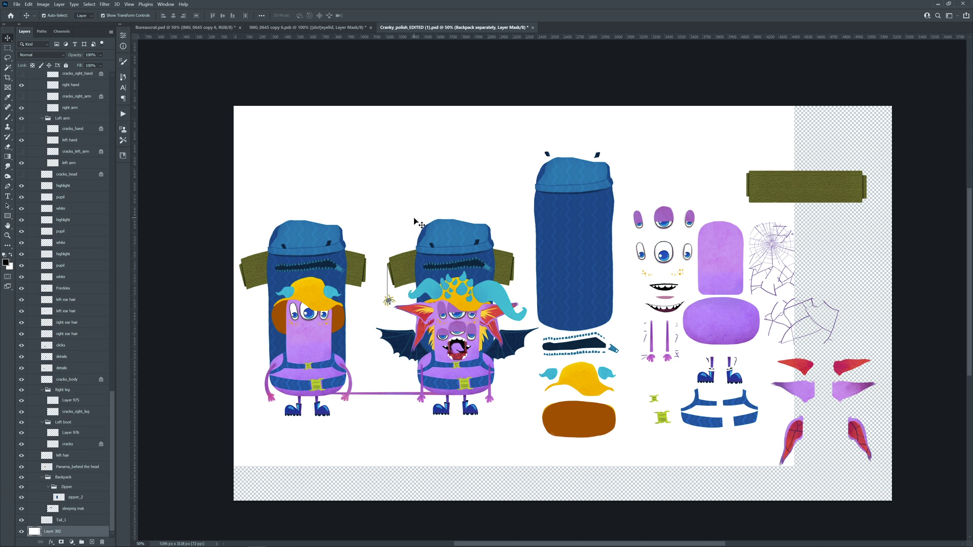
{"action": "left_click", "coordinate": [88, 163]}
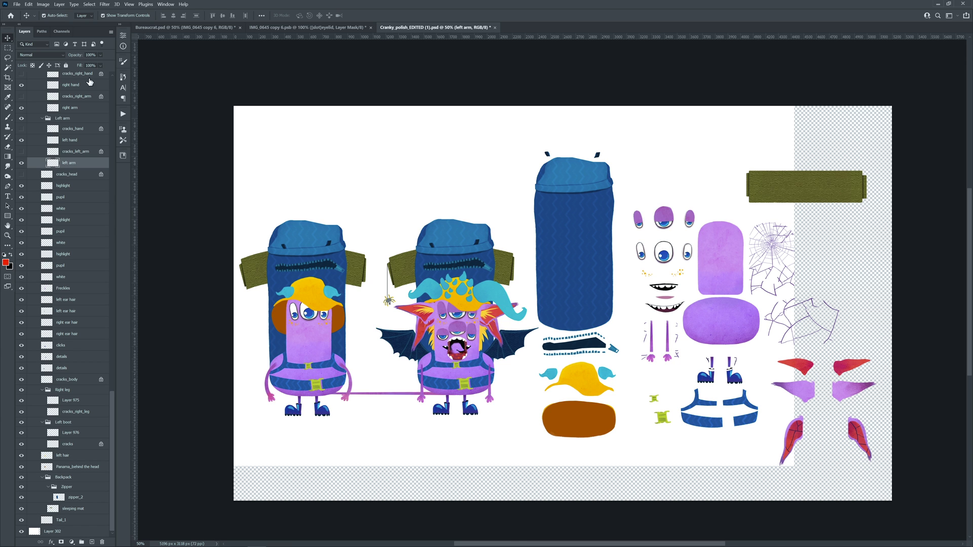
{"action": "left_click", "coordinate": [57, 55]}
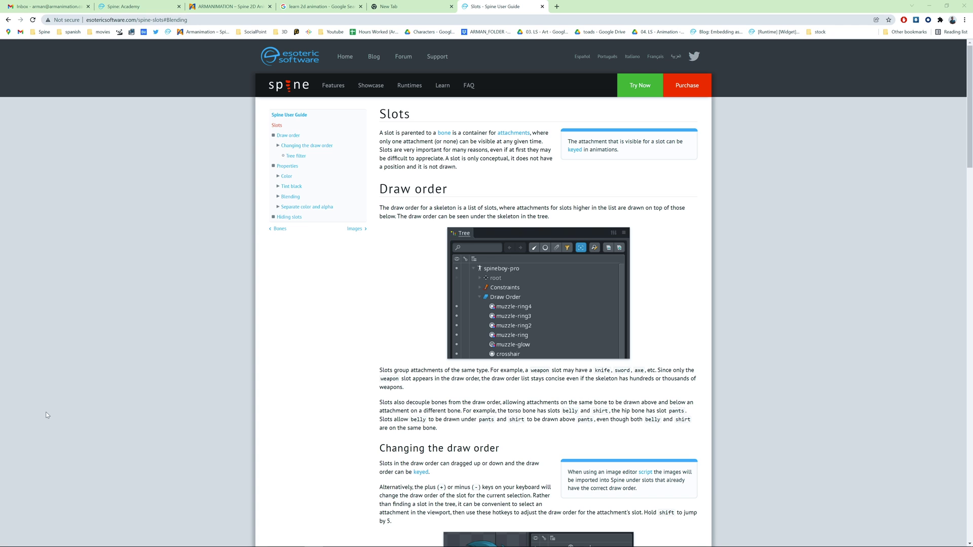
Read the Blending section of the Spine User Guide's Slots page, highlighting the four listed blending modes.
{"action": "left_click", "coordinate": [299, 193]}
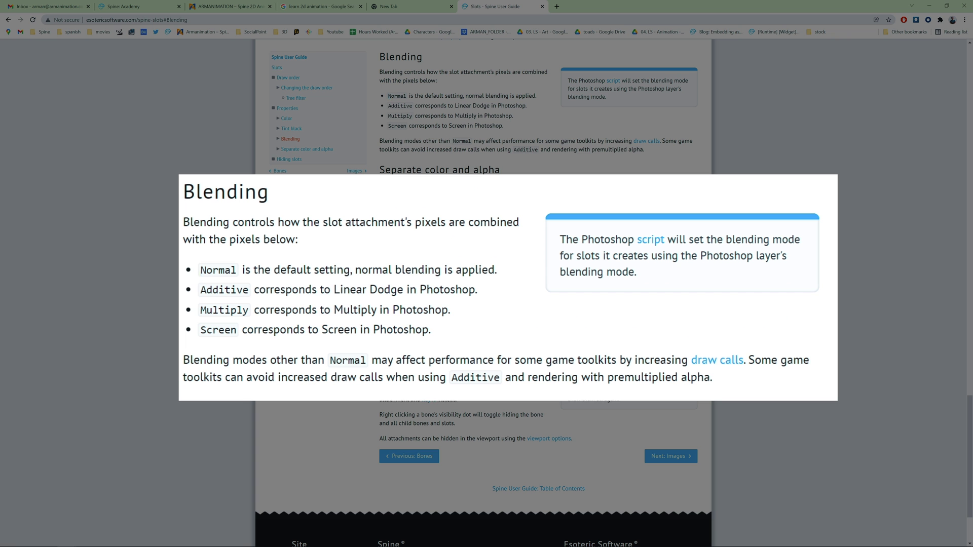
{"action": "left_click_drag", "start_coordinate": [387, 96], "coordinate": [514, 128]}
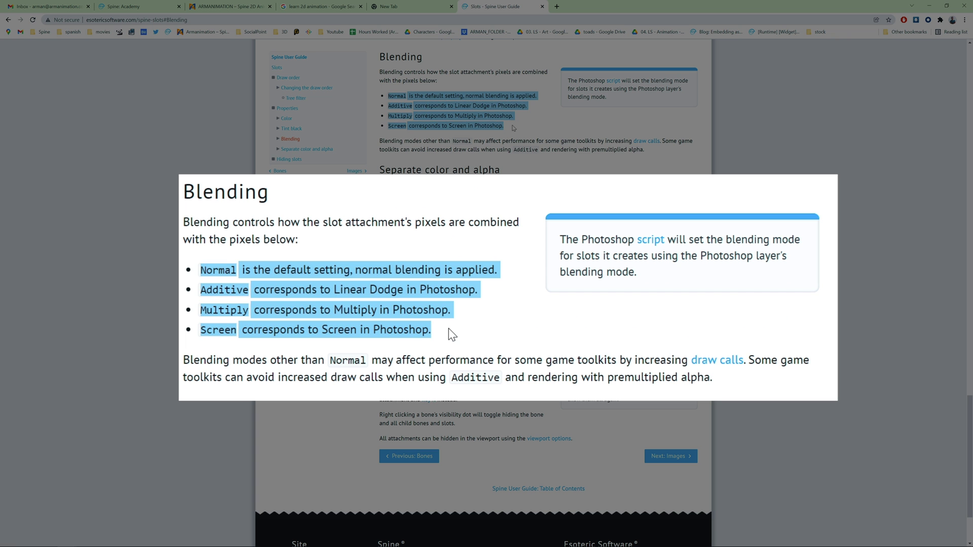
{"action": "left_click", "coordinate": [527, 134]}
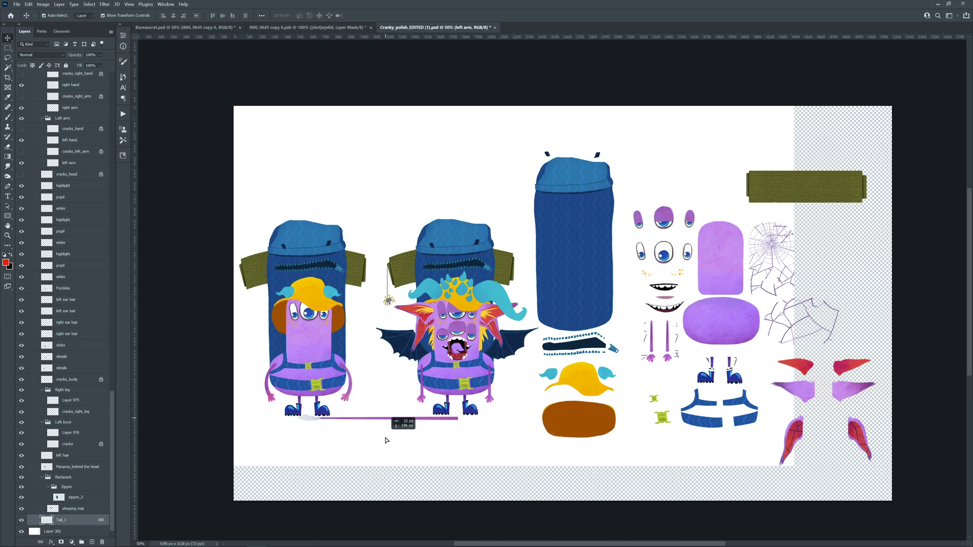
In Photoshop, move the character's purple tail below the two figures and rotate the Tail_2 layer with a free transform.
{"action": "left_click_drag", "start_coordinate": [380, 455], "coordinate": [412, 448]}
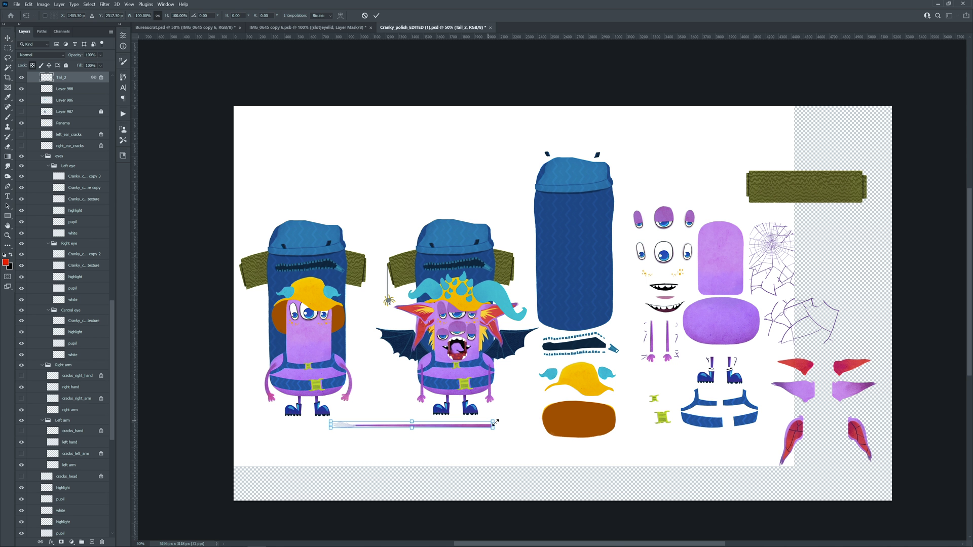
{"action": "left_click_drag", "start_coordinate": [509, 429], "coordinate": [494, 331]}
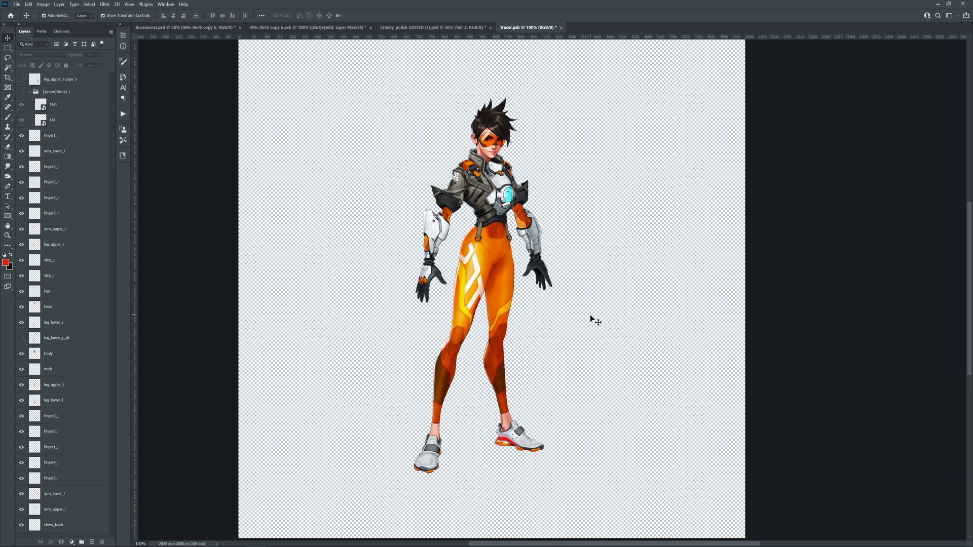
In the Tracer file, test-move both lower legs, undoing each move, and replace leg_lower_r with leg_lower_r_alt in the visible layers.
{"action": "left_click_drag", "start_coordinate": [434, 407], "coordinate": [409, 411]}
{"action": "key", "text": "ctrl+z"}
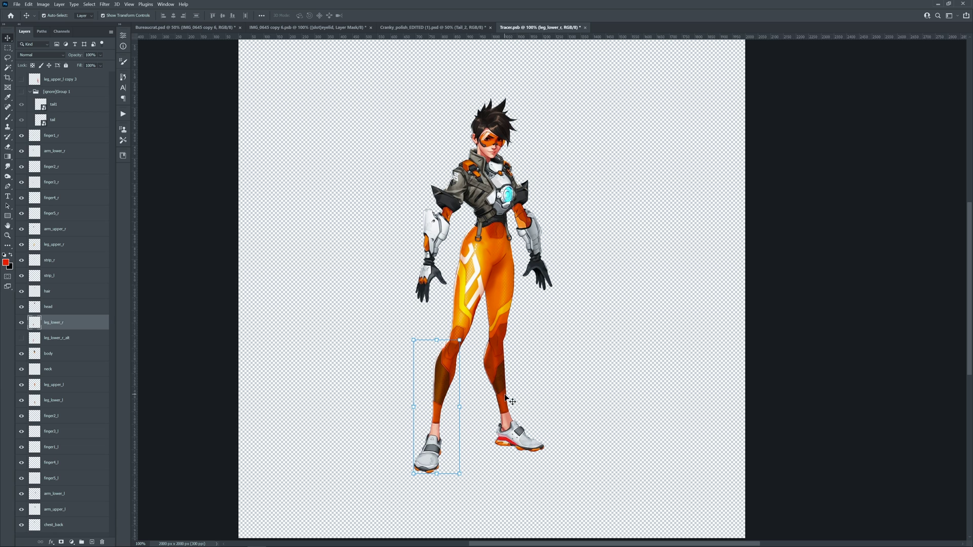
{"action": "left_click", "coordinate": [22, 324]}
{"action": "left_click_drag", "start_coordinate": [497, 408], "coordinate": [472, 416]}
{"action": "key", "text": "ctrl+z"}
Examine Tracer's torso, arms and hands up close at 200% magnification.
{"action": "key", "text": "z"}
{"action": "left_click", "coordinate": [520, 272]}
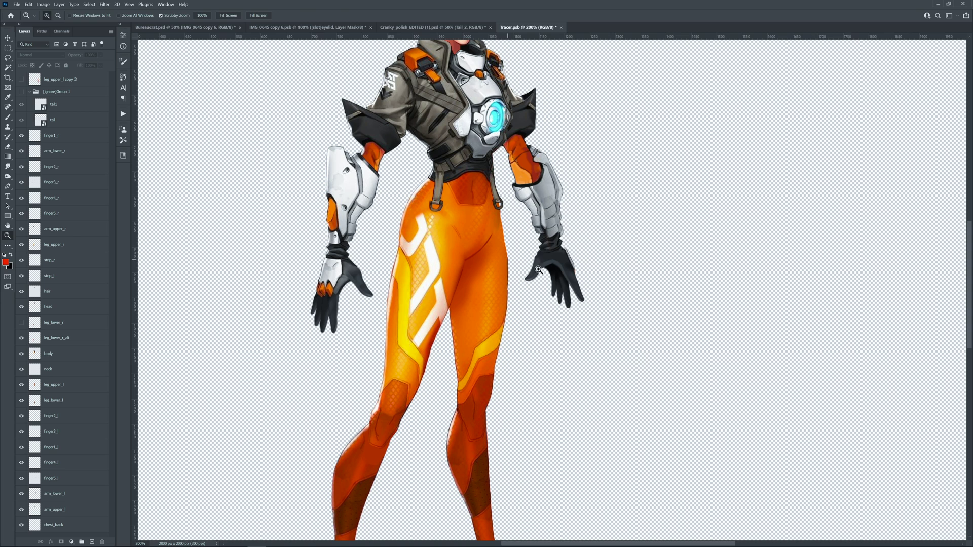
{"action": "left_click_drag", "start_coordinate": [554, 261], "coordinate": [314, 247]}
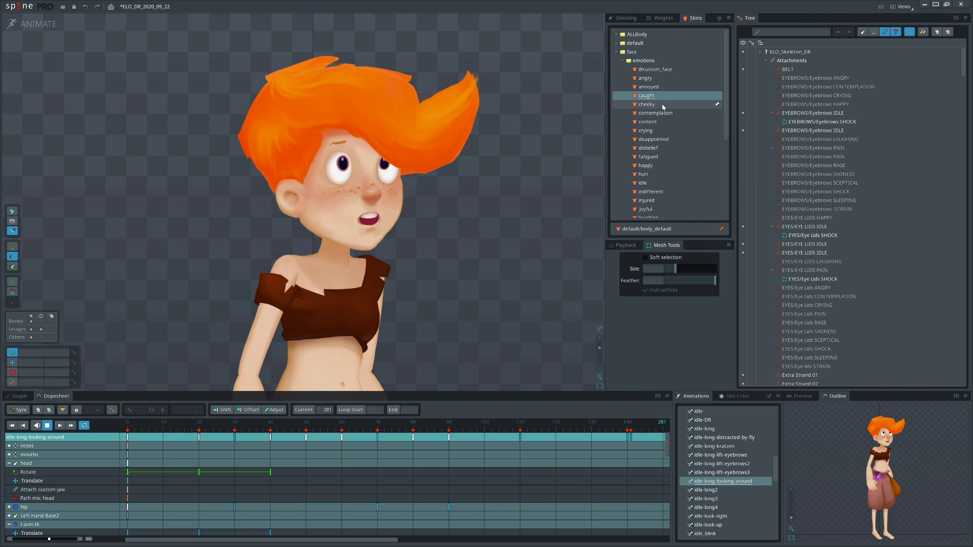
In Spine, preview the face emotion skins one after another, from cheeky through strain, on the idle-long-looking-around animation.
{"action": "left_click", "coordinate": [663, 104]}
{"action": "left_click", "coordinate": [664, 122]}
{"action": "left_click", "coordinate": [665, 130]}
{"action": "left_click", "coordinate": [666, 138]}
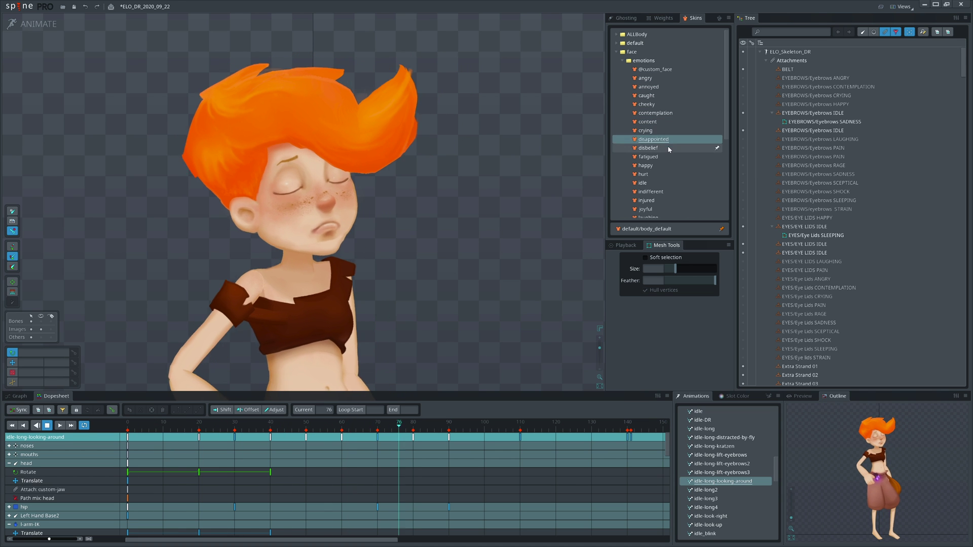
{"action": "left_click", "coordinate": [666, 148]}
{"action": "left_click", "coordinate": [663, 157]}
{"action": "scroll", "coordinate": [663, 158], "scroll_direction": "down", "scroll_amount": 1}
{"action": "left_click", "coordinate": [654, 139]}
{"action": "left_click", "coordinate": [656, 148]}
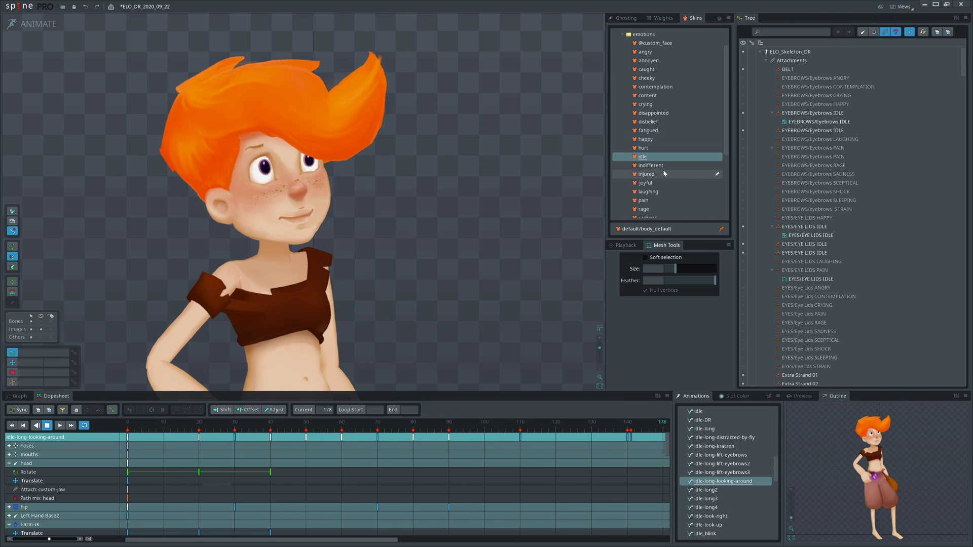
{"action": "left_click", "coordinate": [666, 182]}
{"action": "left_click", "coordinate": [669, 193]}
{"action": "left_click", "coordinate": [670, 199]}
{"action": "scroll", "coordinate": [668, 192], "scroll_direction": "down", "scroll_amount": 2}
{"action": "left_click", "coordinate": [665, 157]}
{"action": "left_click", "coordinate": [667, 175]}
{"action": "left_click", "coordinate": [668, 191]}
{"action": "left_click", "coordinate": [669, 200]}
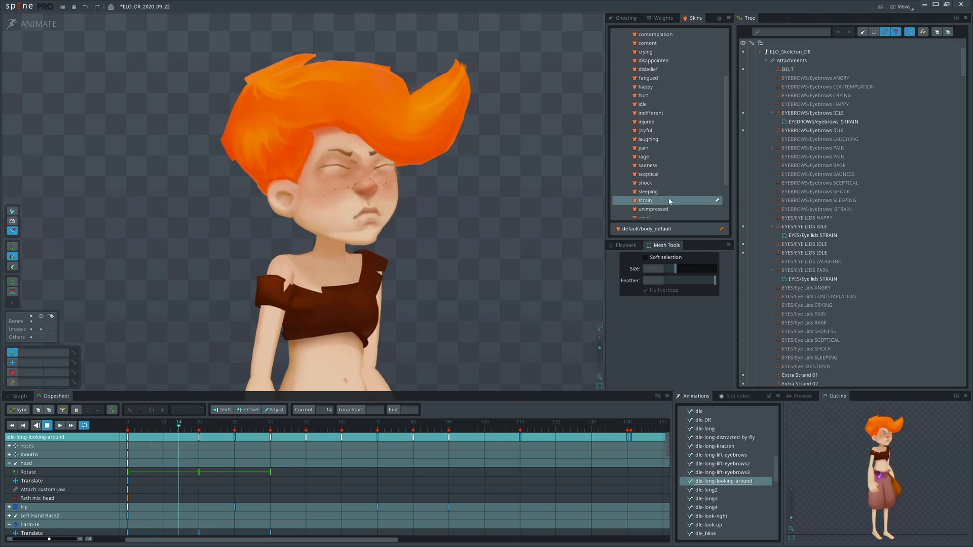
{"action": "left_click", "coordinate": [668, 157]}
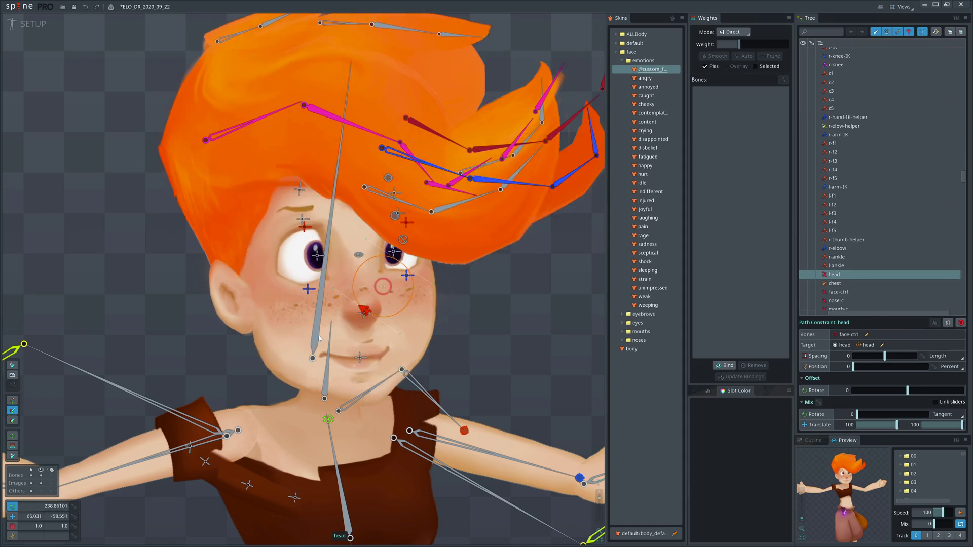
Test the head turn in setup mode by moving the face-ctrl bone across the face, and undo the move.
{"action": "left_click_drag", "start_coordinate": [320, 339], "coordinate": [471, 248]}
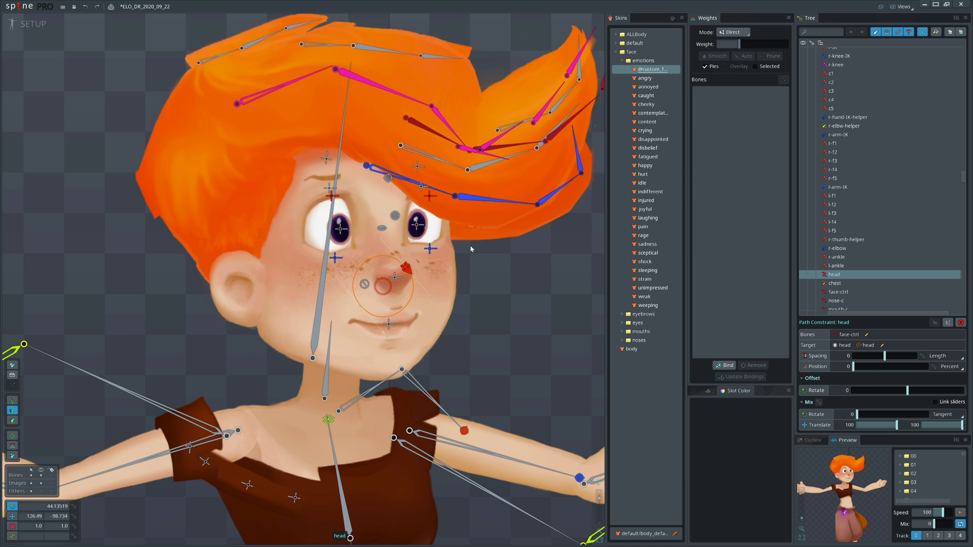
{"action": "key", "text": "ctrl+z"}
Select the r-eye2 and l-eye2 bones together and shift them vertically to test the upper eyelids.
{"action": "left_click", "coordinate": [388, 241]}
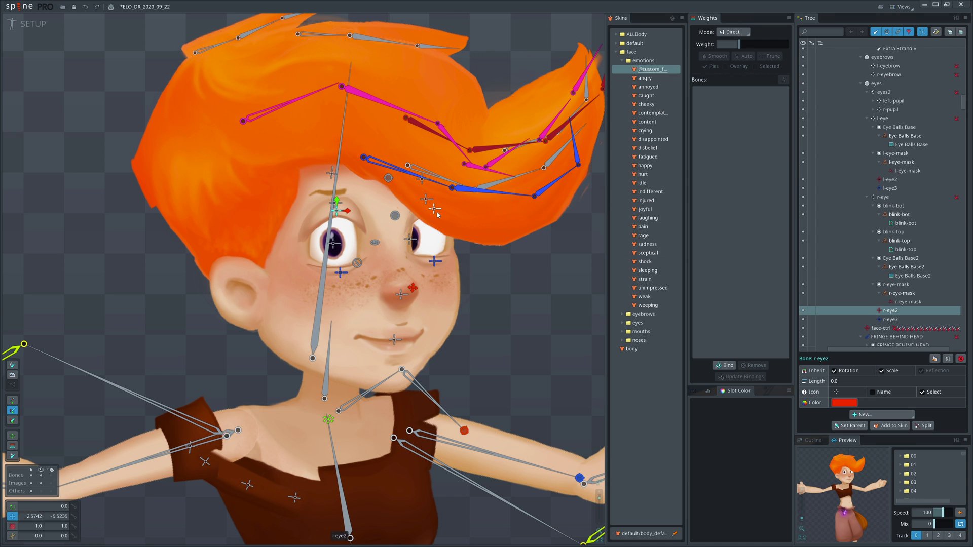
{"action": "left_click", "coordinate": [434, 209], "text": "ctrl"}
{"action": "mouse_move", "coordinate": [537, 301]}
{"action": "left_mouse_down"}
{"action": "mouse_move", "coordinate": [537, 346]}
{"action": "mouse_move", "coordinate": [532, 312]}
{"action": "left_mouse_up"}
{"action": "left_click_drag", "start_coordinate": [531, 346], "coordinate": [526, 306]}
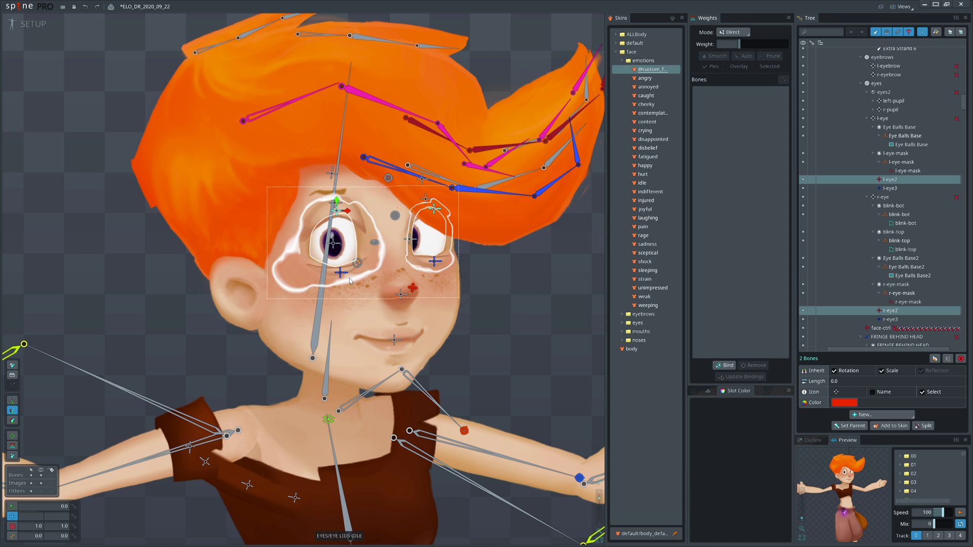
Raise the r-eye3 bone to test the lower eyelid, and pick the matching l-eye3 bone on the other eye.
{"action": "left_click", "coordinate": [338, 253]}
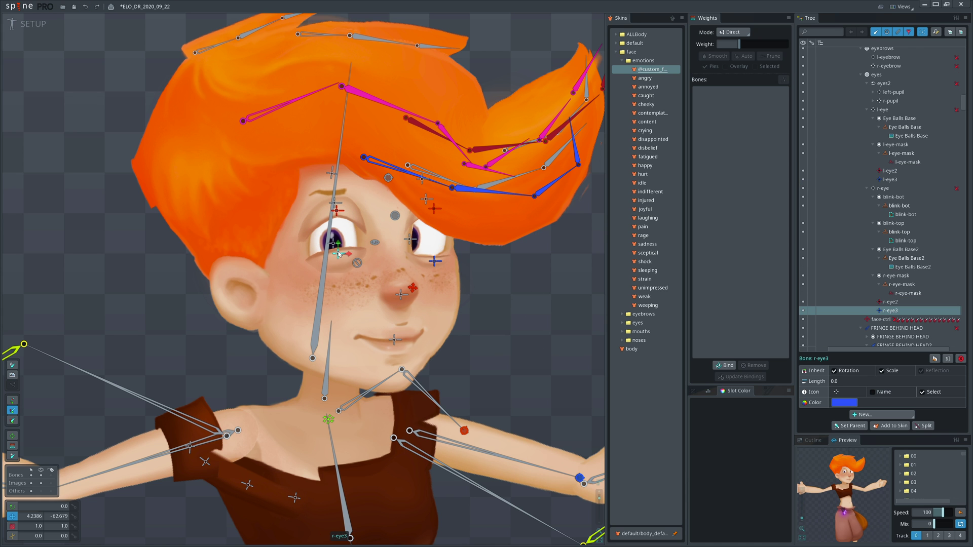
{"action": "left_click", "coordinate": [439, 267]}
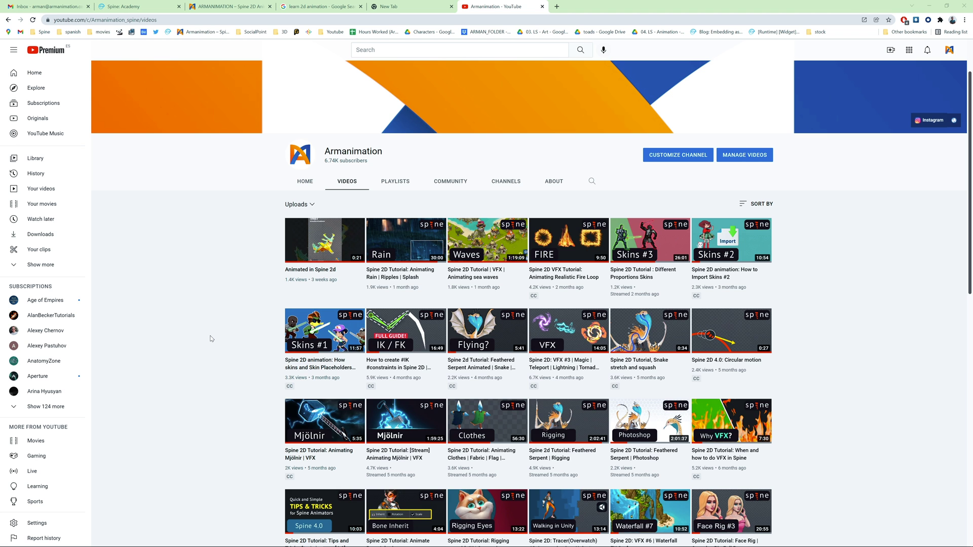
Switch to the Armanimation YouTube channel and browse its uploads down to the Rigging Eyes and Face Rig tutorials.
{"action": "scroll", "coordinate": [212, 338], "scroll_direction": "down", "scroll_amount": 4}
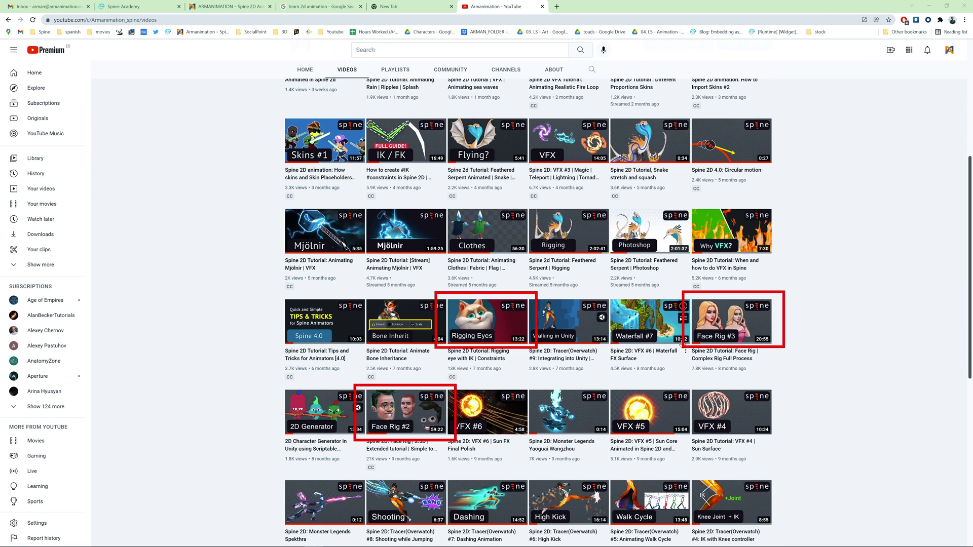
{"action": "left_click", "coordinate": [730, 325]}
{"action": "left_click", "coordinate": [300, 324]}
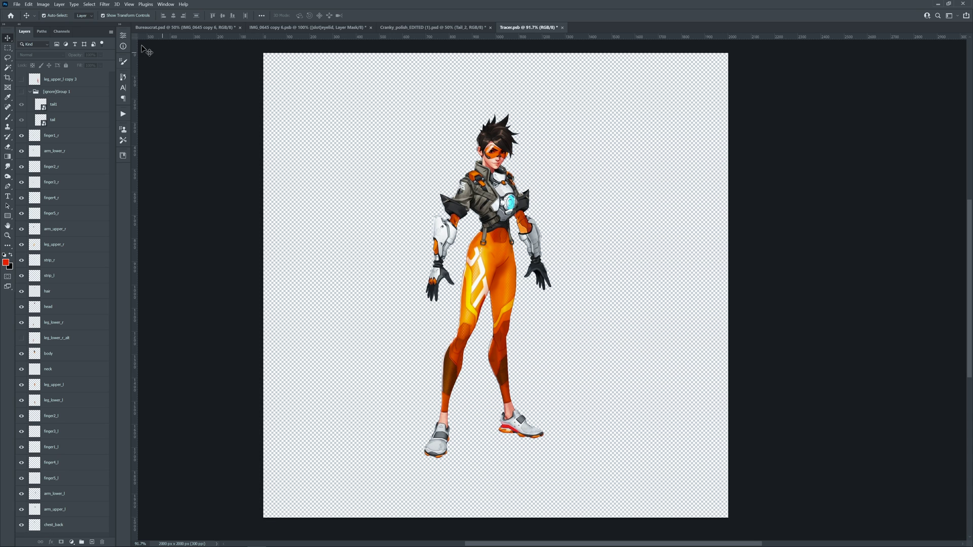
Switch to Tracer.psb in Photoshop, place a horizontal and a vertical guide crossing between the feet, and set the ruler origin there.
{"action": "left_click_drag", "start_coordinate": [144, 40], "coordinate": [477, 434]}
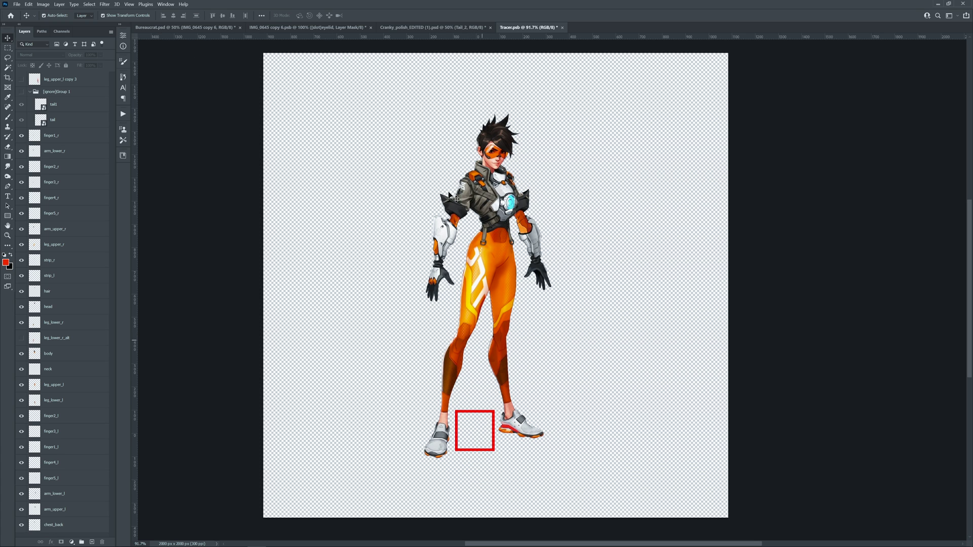
{"action": "left_click_drag", "start_coordinate": [384, 41], "coordinate": [527, 436]}
{"action": "left_click_drag", "start_coordinate": [151, 369], "coordinate": [484, 385]}
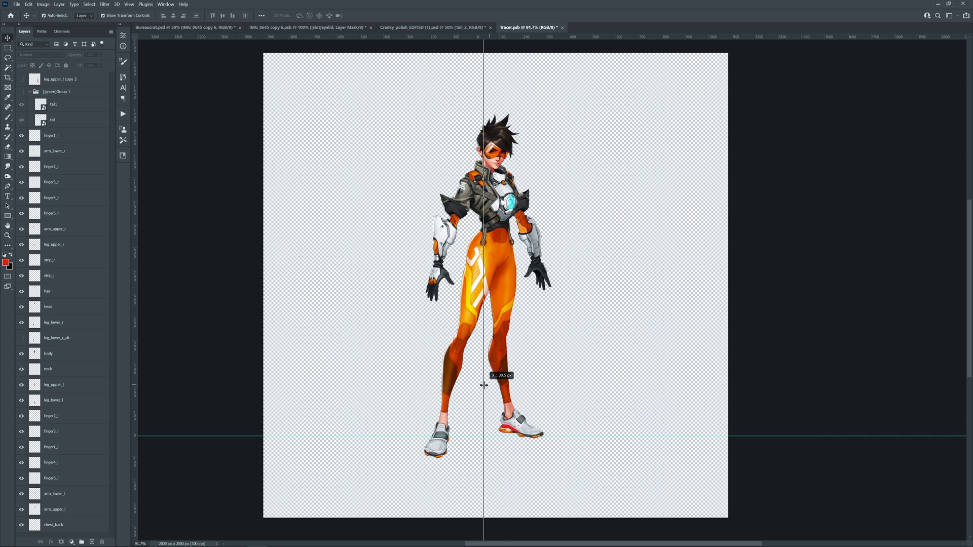
{"action": "left_click_drag", "start_coordinate": [136, 34], "coordinate": [479, 435]}
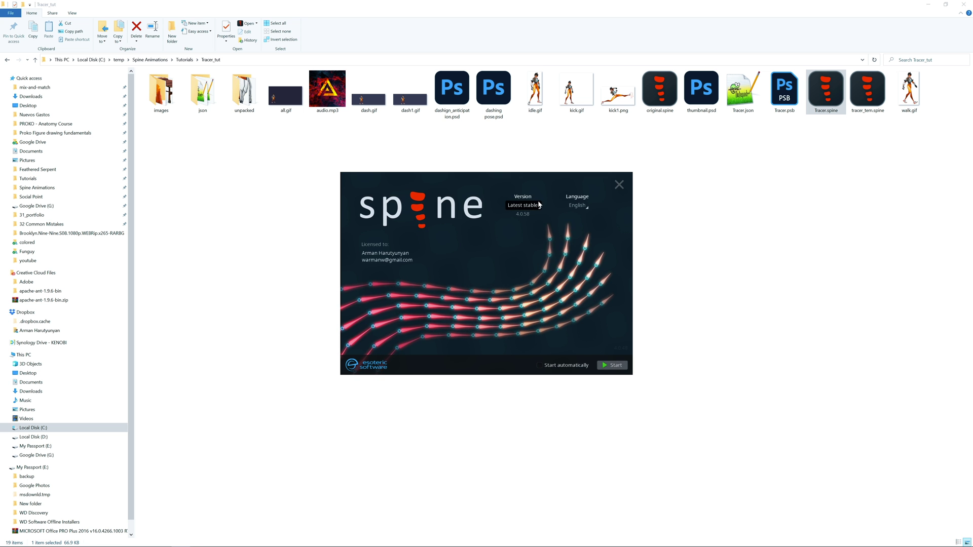
Start Spine in the Latest stable version for the Tracer project and collapse the character branch of the skeleton hierarchy.
{"action": "left_click", "coordinate": [540, 205]}
{"action": "left_click", "coordinate": [466, 263]}
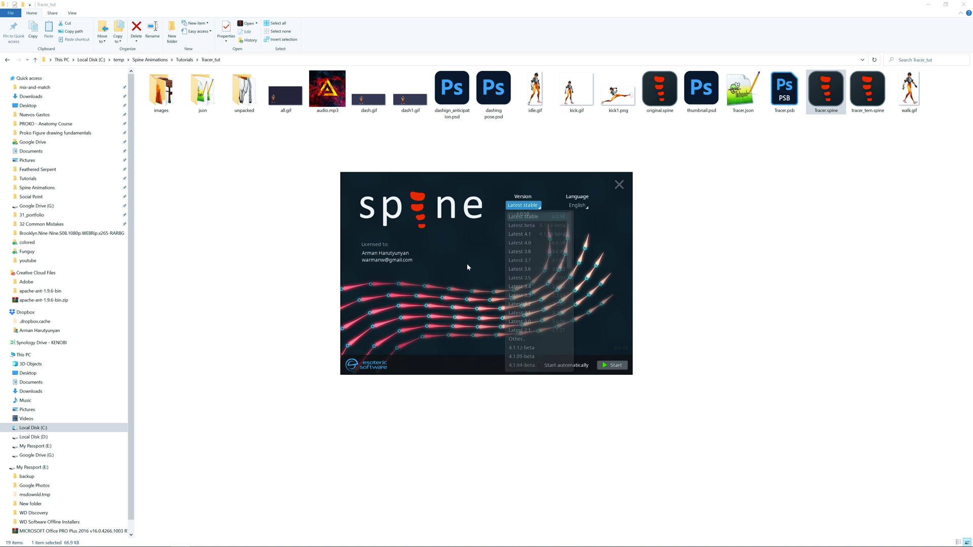
{"action": "left_click", "coordinate": [616, 366]}
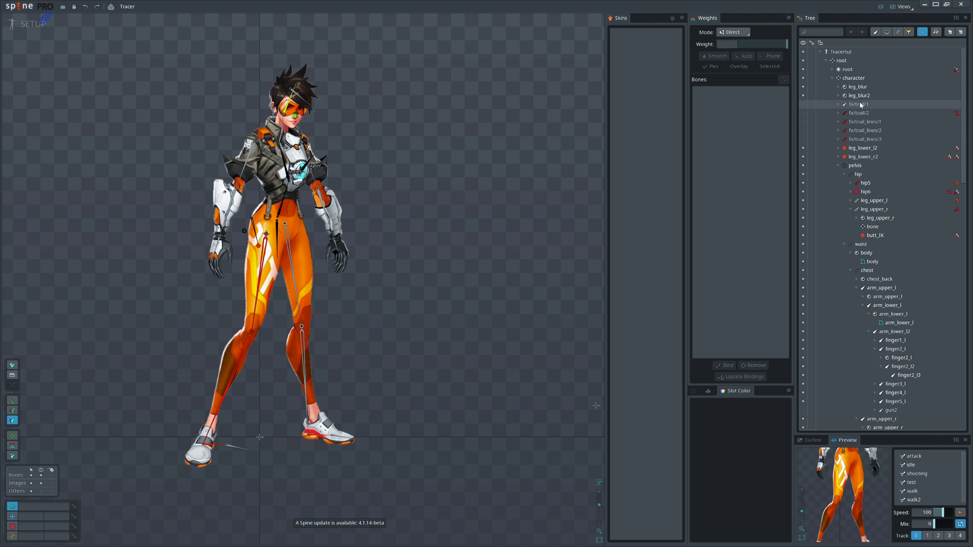
{"action": "double_click", "coordinate": [840, 79]}
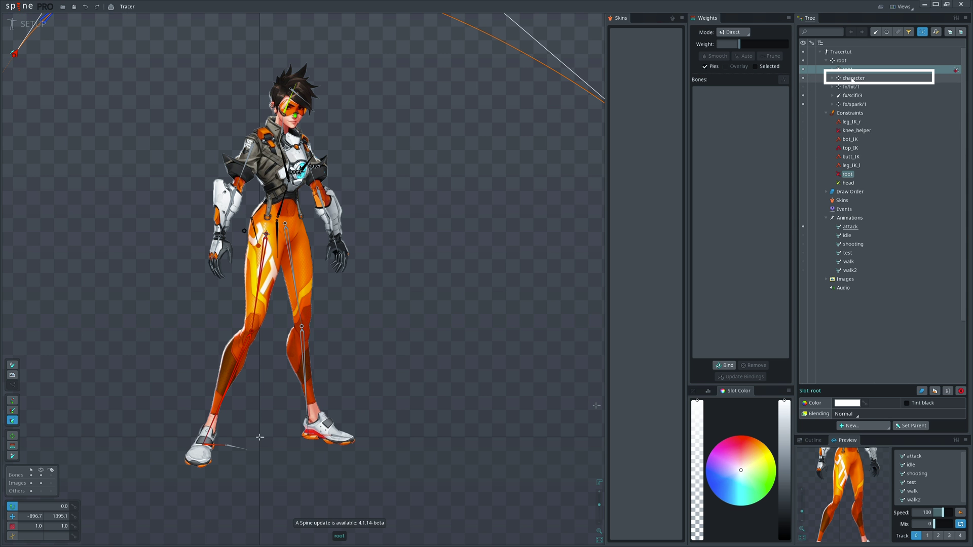
{"action": "scroll", "coordinate": [479, 396], "scroll_direction": "down", "scroll_amount": 5}
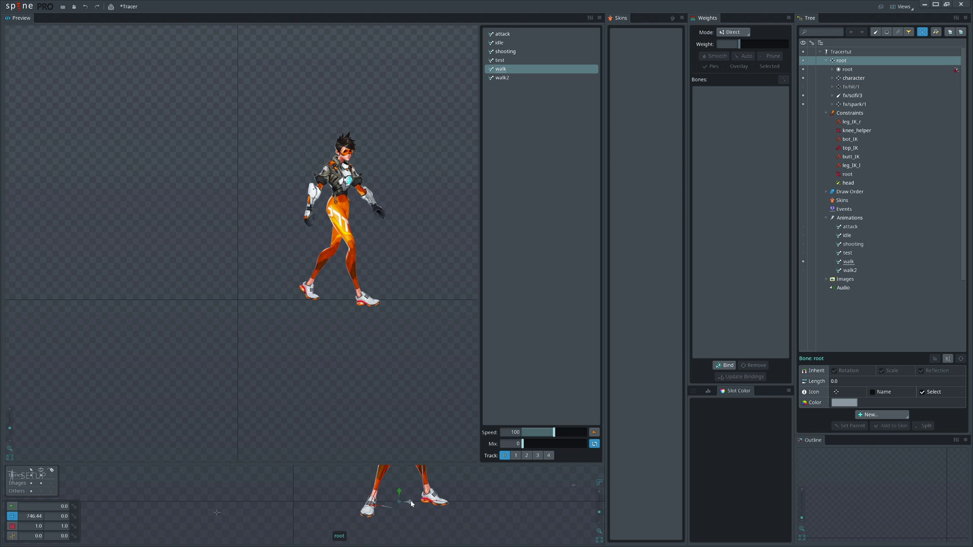
Set the Preview view to play the current animation with its controls hidden.
{"action": "left_click", "coordinate": [599, 17]}
{"action": "left_click", "coordinate": [562, 36]}
{"action": "left_click", "coordinate": [552, 27]}
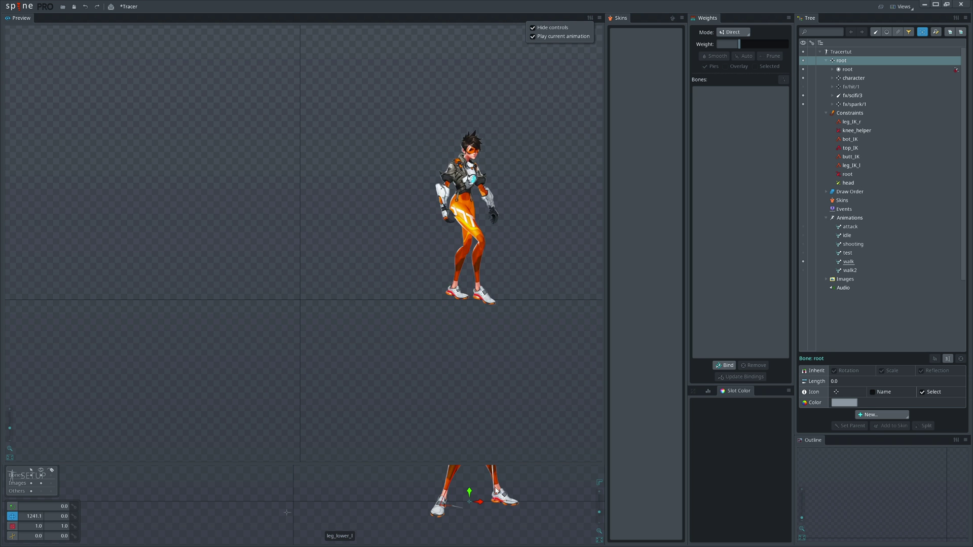
Shift the root bone back and forth horizontally to test how the whole character follows in the walk preview.
{"action": "left_click_drag", "start_coordinate": [453, 495], "coordinate": [382, 499]}
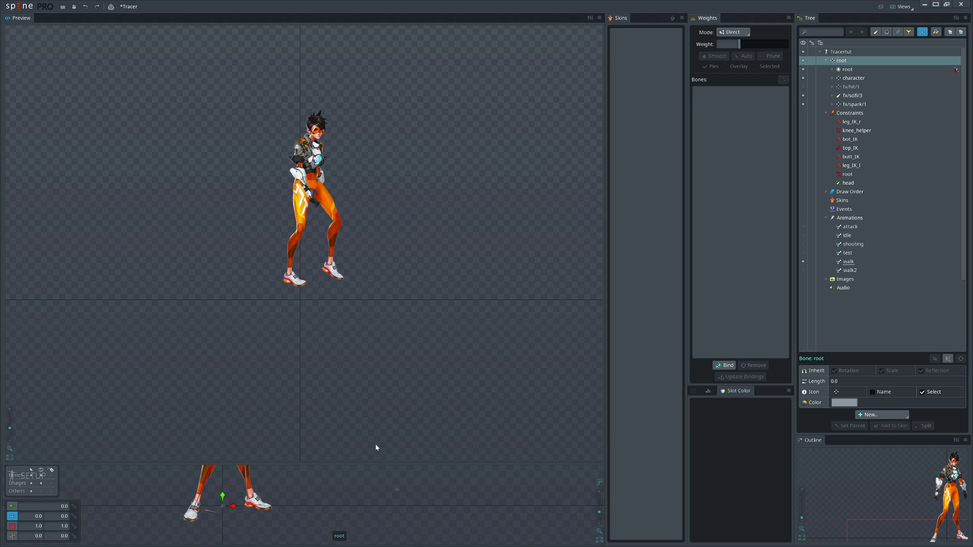
{"action": "left_click_drag", "start_coordinate": [388, 401], "coordinate": [265, 394]}
{"action": "left_click_drag", "start_coordinate": [232, 506], "coordinate": [567, 511]}
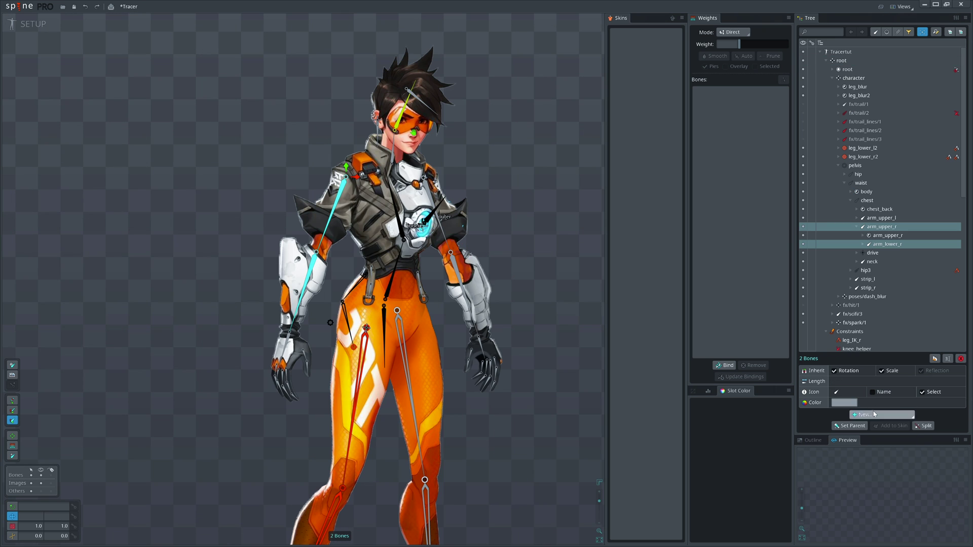
Try an IK constraint named target on arm_upper_r and arm_lower_r, move its target to bend the arm, and undo it.
{"action": "left_click", "coordinate": [874, 415]}
{"action": "left_click", "coordinate": [873, 426]}
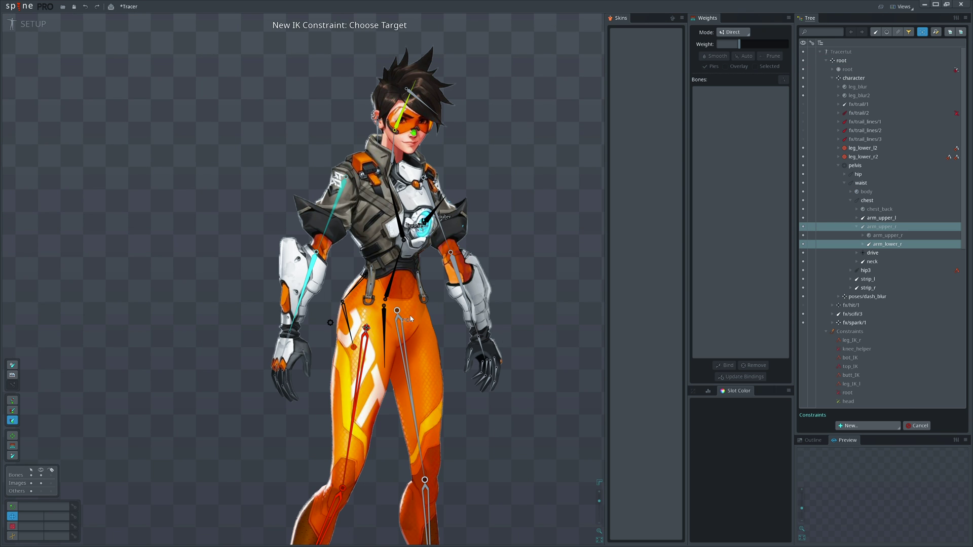
{"action": "left_click", "coordinate": [427, 200]}
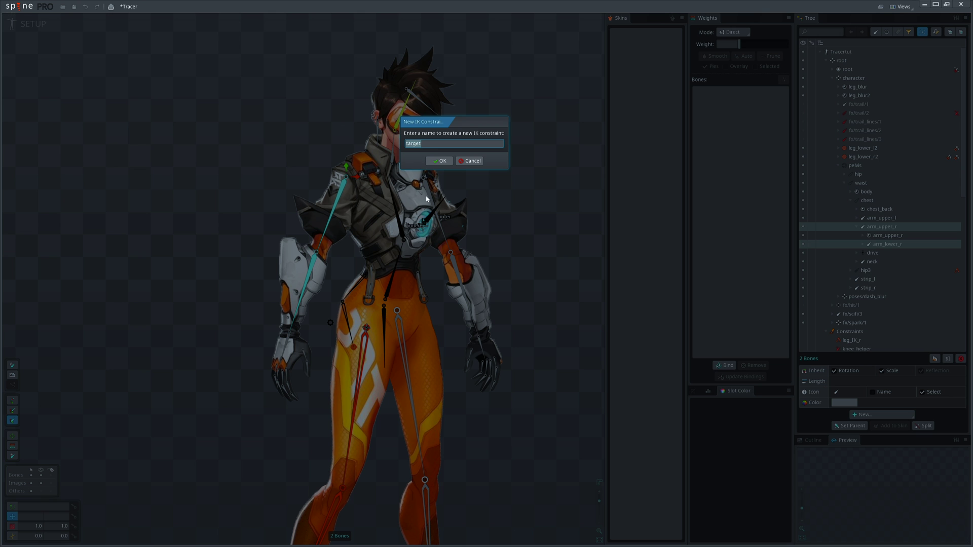
{"action": "left_click", "coordinate": [438, 161]}
{"action": "left_click_drag", "start_coordinate": [290, 334], "coordinate": [346, 333]}
{"action": "key", "text": "ctrl+z"}
{"action": "key", "text": "ctrl+z"}
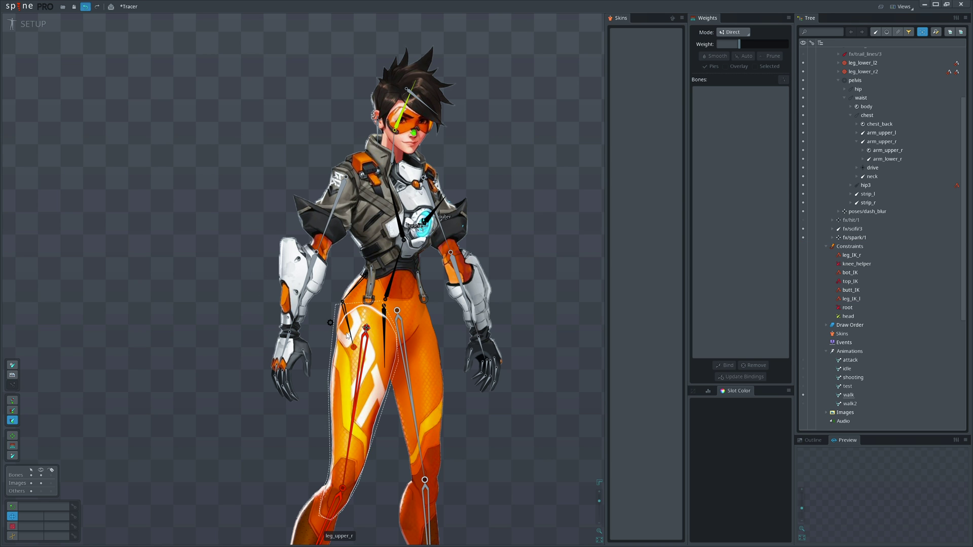
Test rotating arm_upper_r and arm_lower_r together, and lower the Mix of their target IK constraint.
{"action": "left_click", "coordinate": [324, 230]}
{"action": "left_click", "coordinate": [303, 290], "text": "ctrl"}
{"action": "key", "text": "c"}
{"action": "left_click_drag", "start_coordinate": [302, 299], "coordinate": [378, 263]}
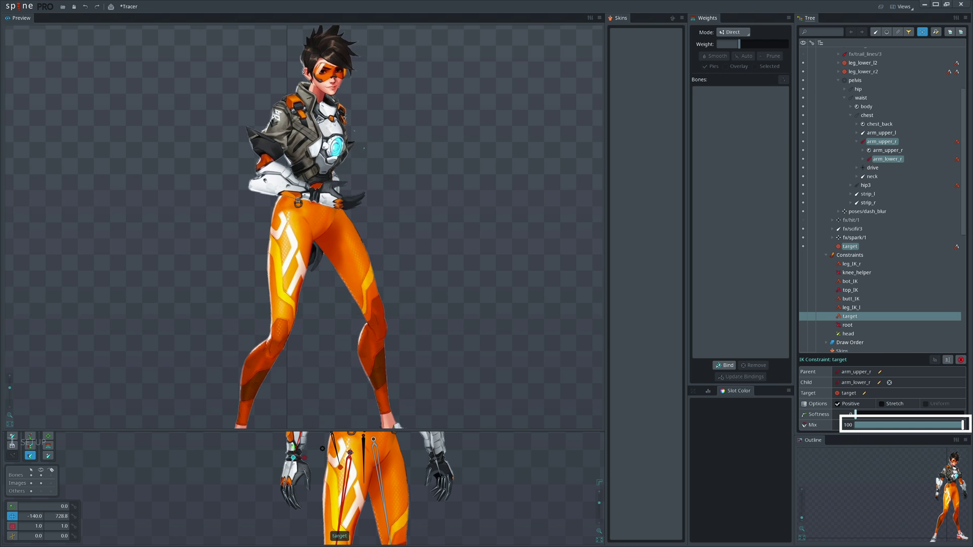
{"action": "left_click_drag", "start_coordinate": [962, 425], "coordinate": [855, 425]}
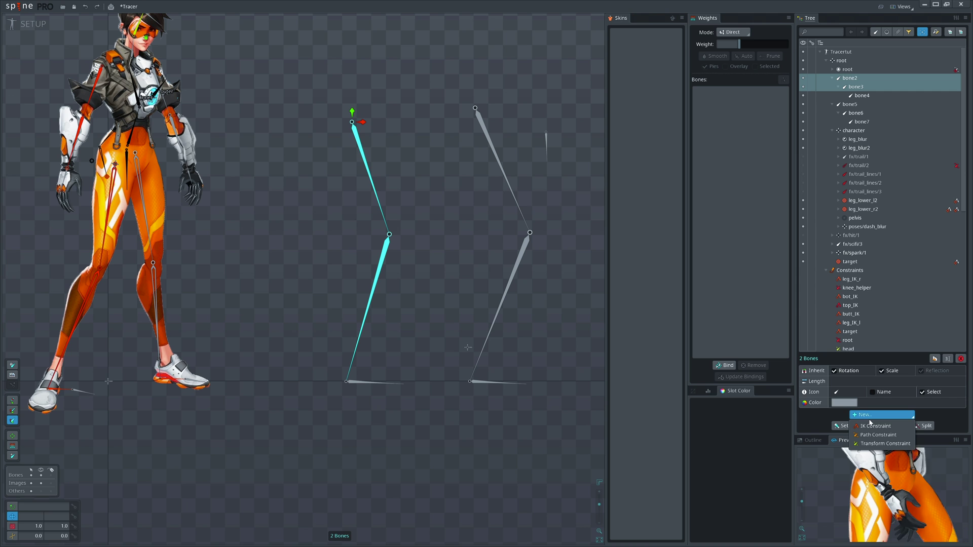
Create an IK constraint named target2 on bone2 and bone3 at the end of the chain, and test rotating bone4.
{"action": "left_click", "coordinate": [354, 363]}
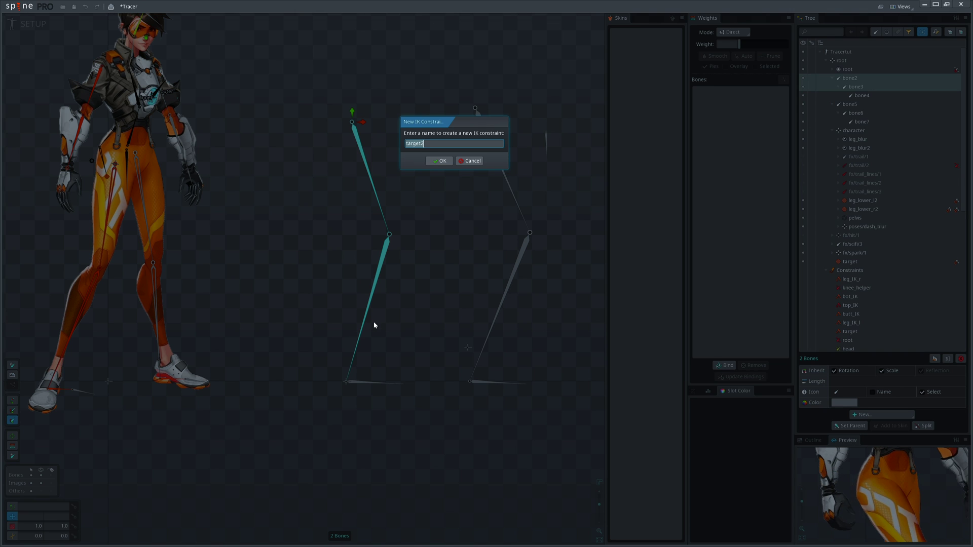
{"action": "left_click", "coordinate": [432, 163]}
{"action": "mouse_move", "coordinate": [347, 380]}
{"action": "left_mouse_down"}
{"action": "mouse_move", "coordinate": [367, 345]}
{"action": "mouse_move", "coordinate": [381, 342]}
{"action": "mouse_move", "coordinate": [345, 352]}
{"action": "mouse_move", "coordinate": [346, 381]}
{"action": "left_mouse_up"}
{"action": "left_click", "coordinate": [378, 365]}
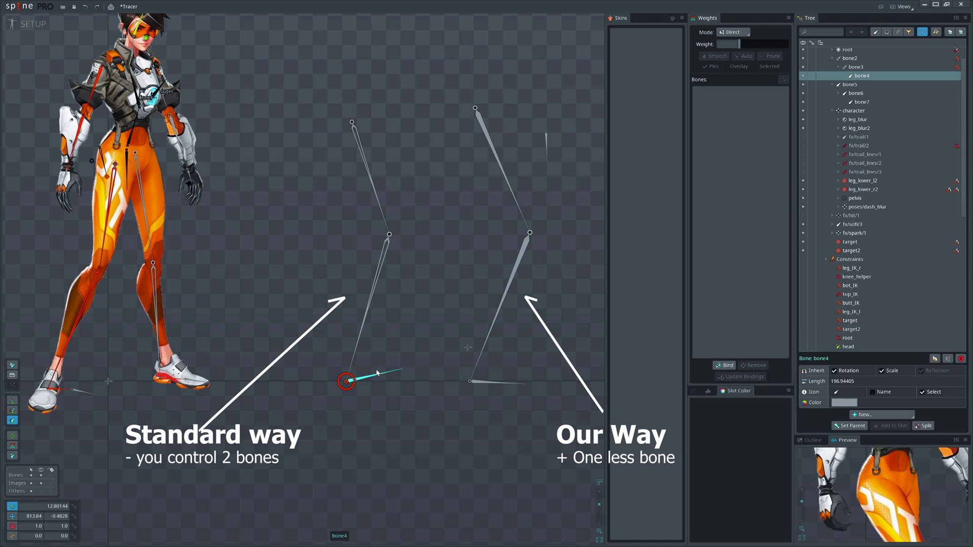
{"action": "left_click_drag", "start_coordinate": [543, 275], "coordinate": [499, 213]}
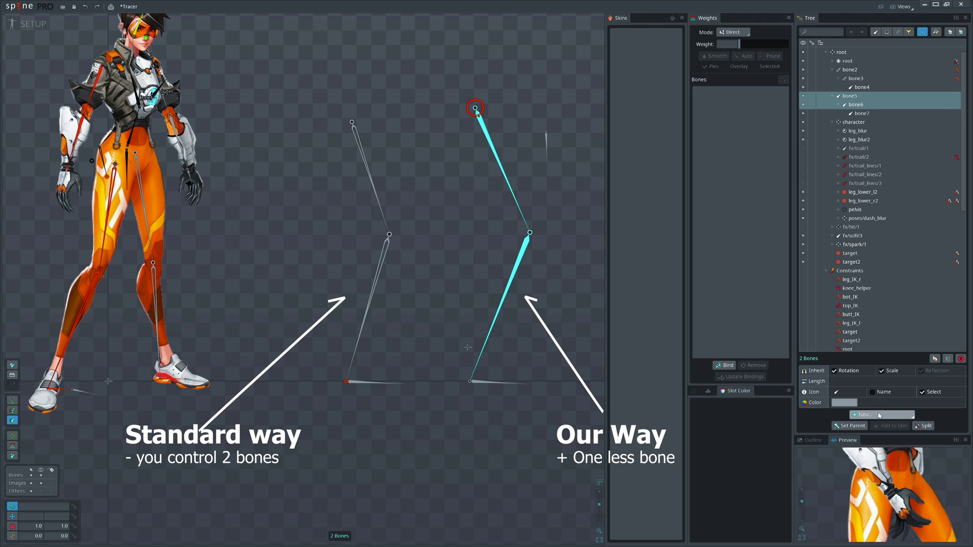
{"action": "left_click", "coordinate": [870, 427]}
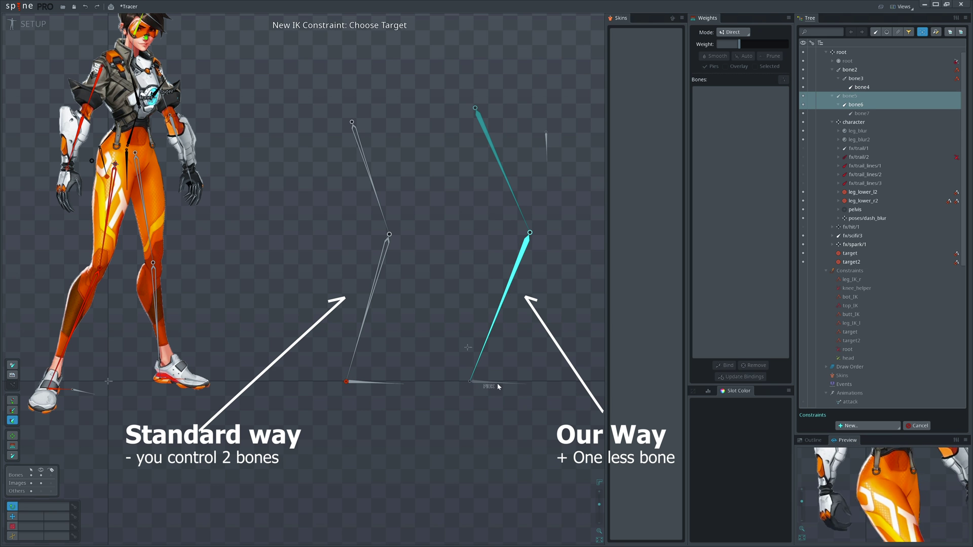
{"action": "left_click", "coordinate": [916, 426]}
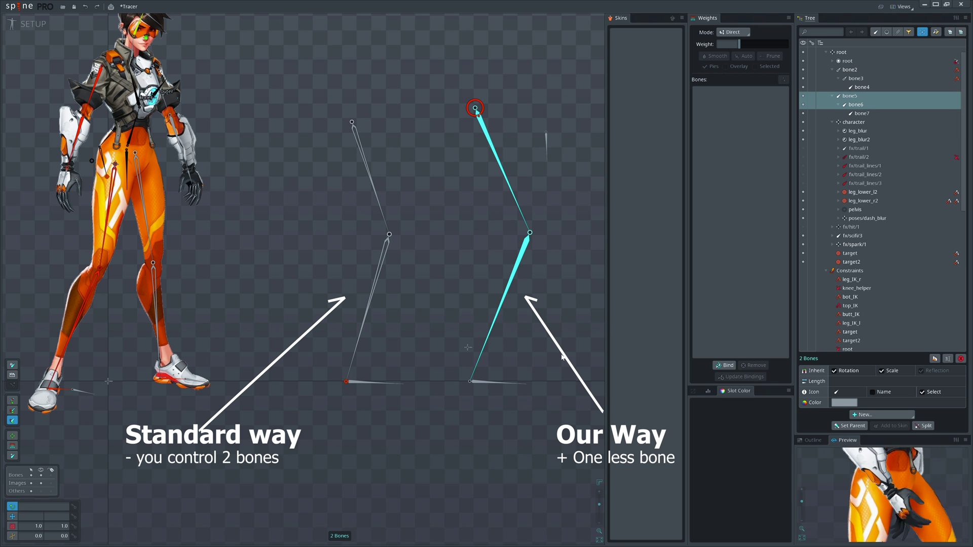
Reparent bone7 from bone6 to the root bone and clear the selection.
{"action": "left_click", "coordinate": [494, 384]}
{"action": "key", "text": "p"}
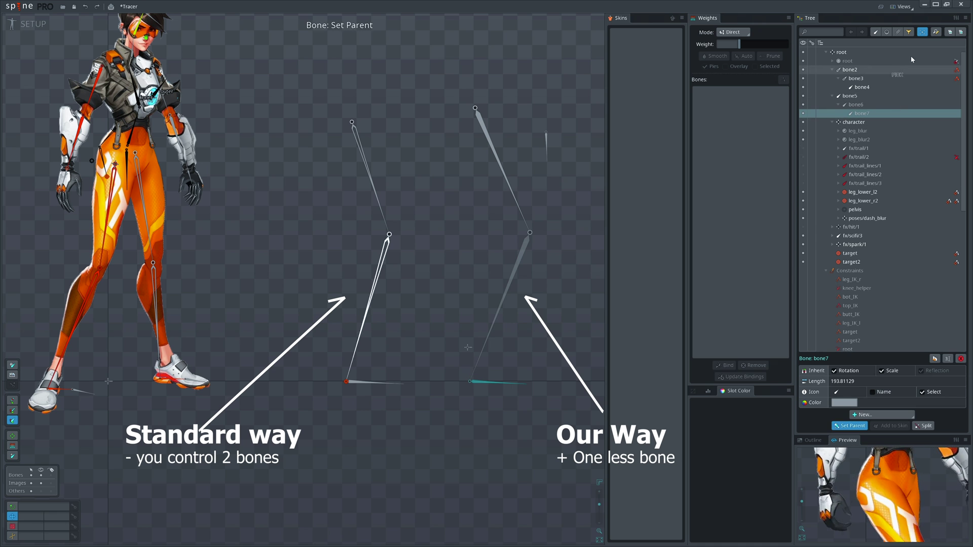
{"action": "left_click", "coordinate": [841, 53]}
{"action": "key", "text": "space"}
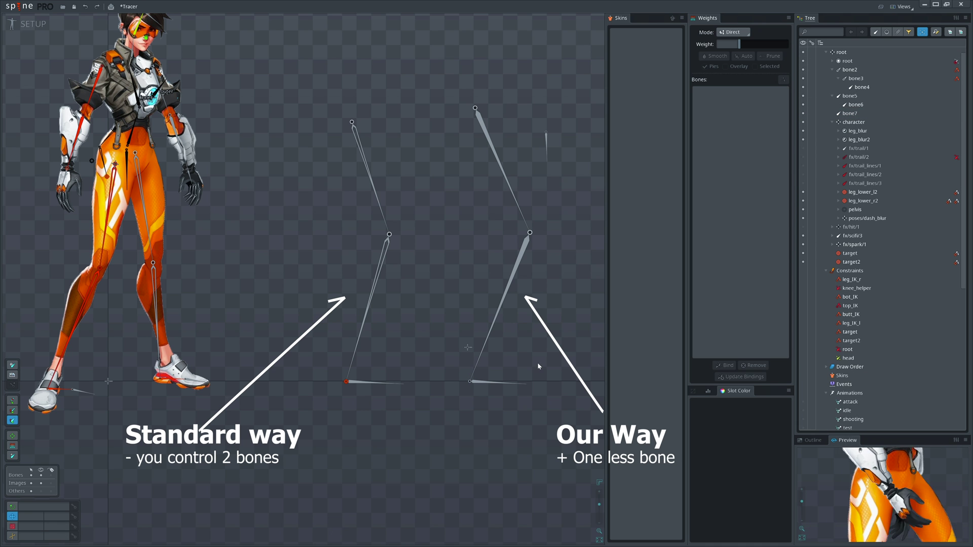
Create an IK constraint on bone5 and bone6 that uses the existing bone7 as its target.
{"action": "left_click_drag", "start_coordinate": [537, 363], "coordinate": [476, 208]}
{"action": "left_click", "coordinate": [868, 427]}
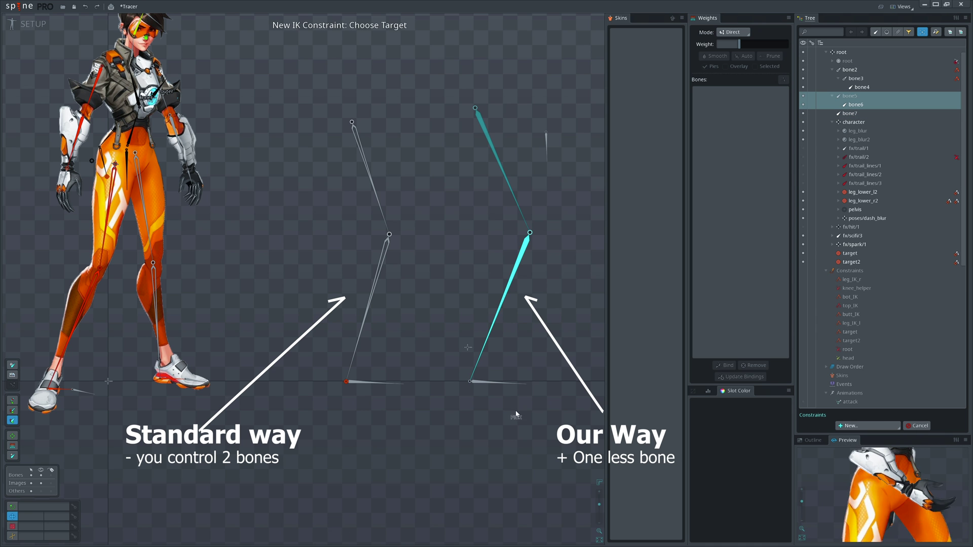
{"action": "left_click", "coordinate": [485, 385]}
{"action": "left_click", "coordinate": [438, 162]}
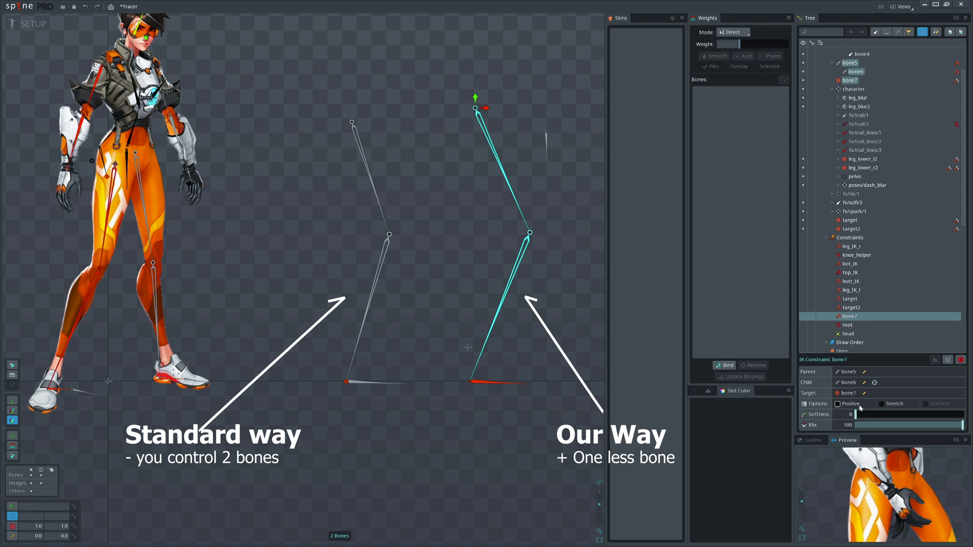
Move and rotate bone7 to test that it drives the whole IK leg chain.
{"action": "left_click", "coordinate": [490, 383]}
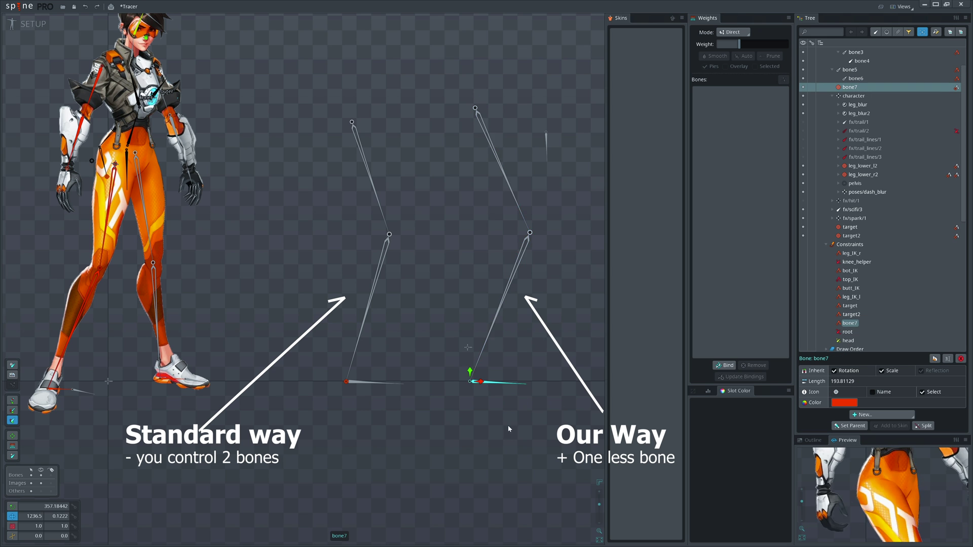
{"action": "left_click_drag", "start_coordinate": [507, 427], "coordinate": [499, 366]}
{"action": "key", "text": "c"}
{"action": "left_click_drag", "start_coordinate": [527, 401], "coordinate": [463, 430]}
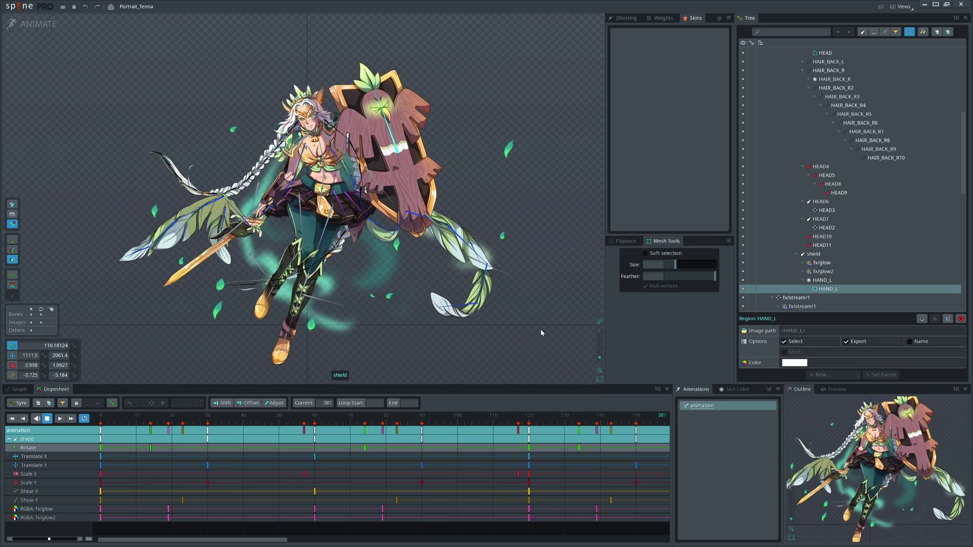
Play the Portrait_fenna animation, test the hair bones HEAD11, HEAD4 and HEAD5, undo the pose changes, and clear the selection.
{"action": "scroll", "coordinate": [319, 68], "scroll_direction": "up", "scroll_amount": 5}
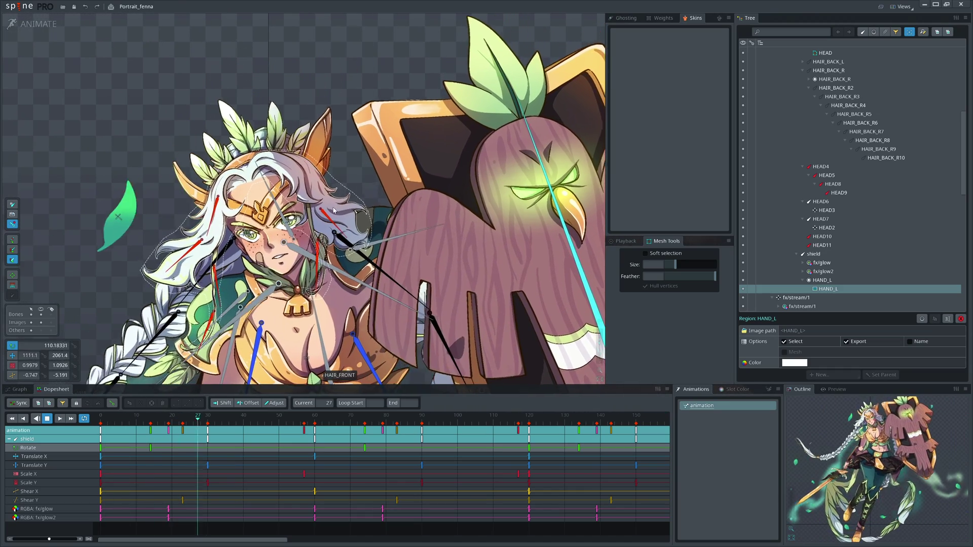
{"action": "key", "text": "d"}
{"action": "left_click", "coordinate": [381, 200]}
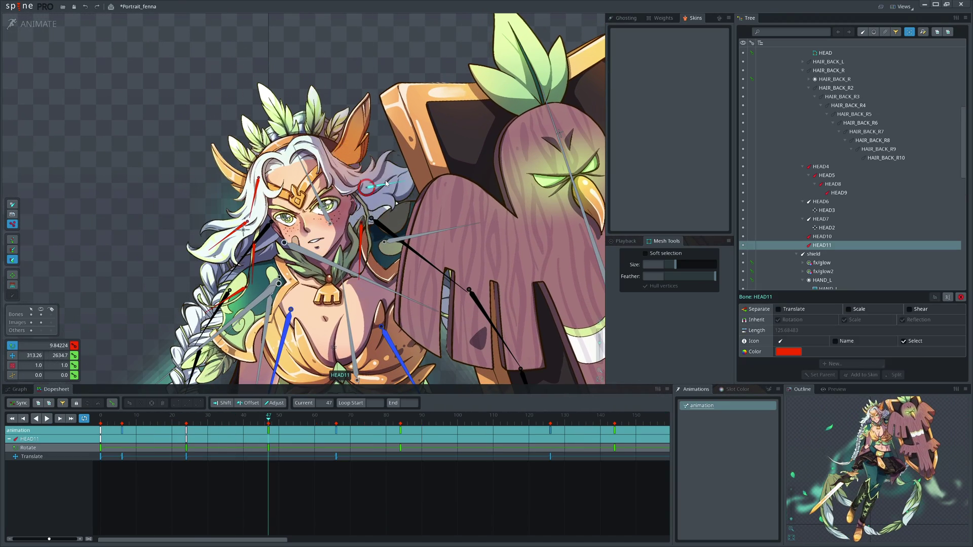
{"action": "left_click", "coordinate": [220, 244], "text": "ctrl"}
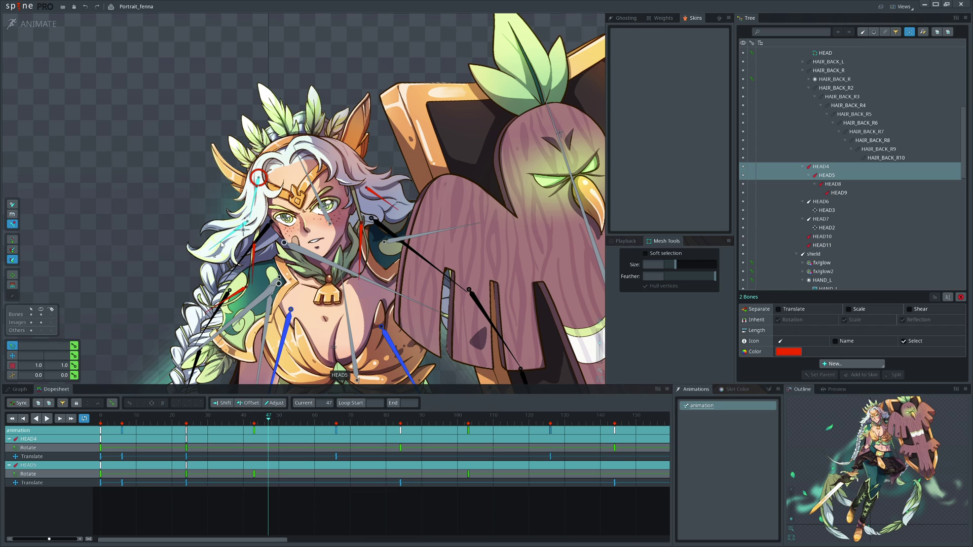
{"action": "scroll", "coordinate": [441, 221], "scroll_direction": "down", "scroll_amount": 6}
{"action": "key", "text": "ctrl+z"}
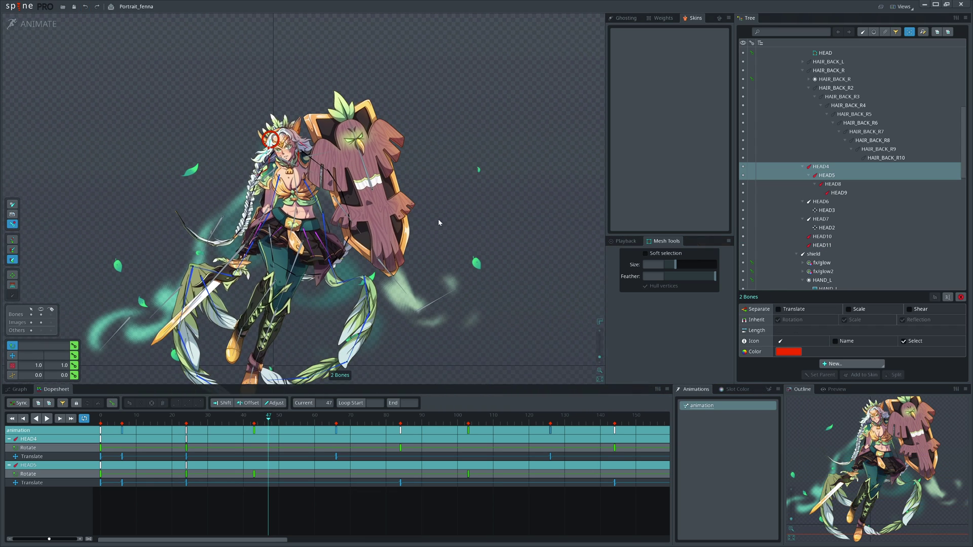
{"action": "left_click", "coordinate": [373, 180]}
{"action": "key", "text": "space"}
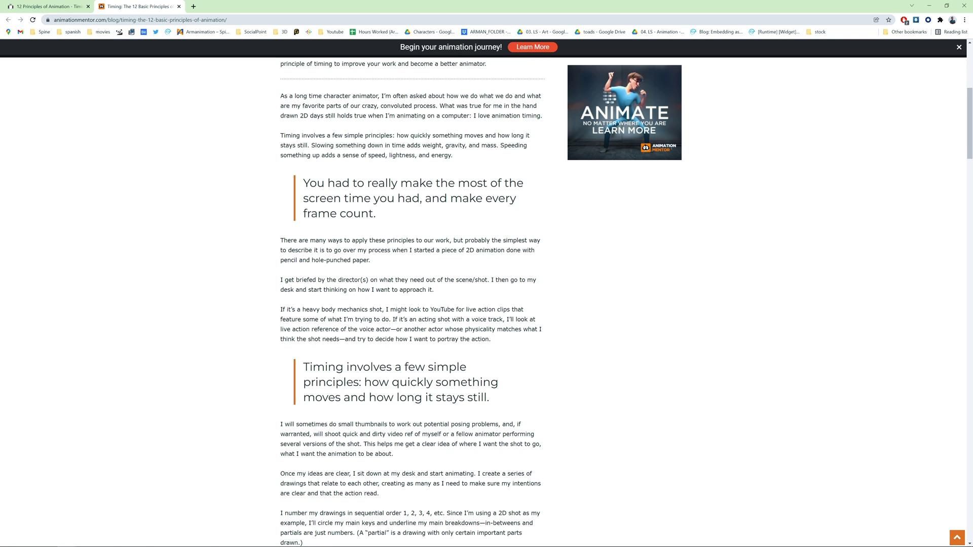
Switch to the Animation Mentor timing article, highlight the quote about how quickly something moves, and read on to the numbered drawings.
{"action": "left_click_drag", "start_coordinate": [302, 367], "coordinate": [512, 401]}
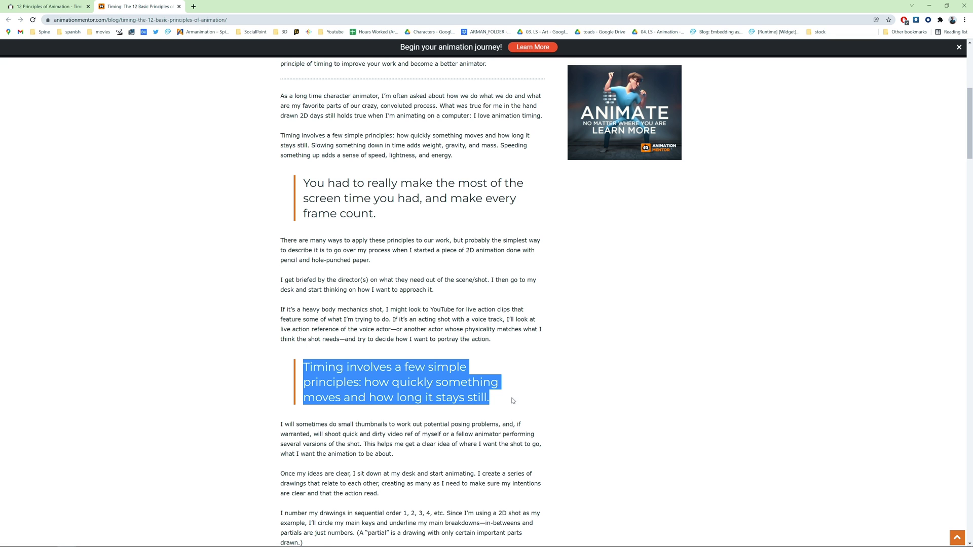
{"action": "left_click", "coordinate": [548, 392]}
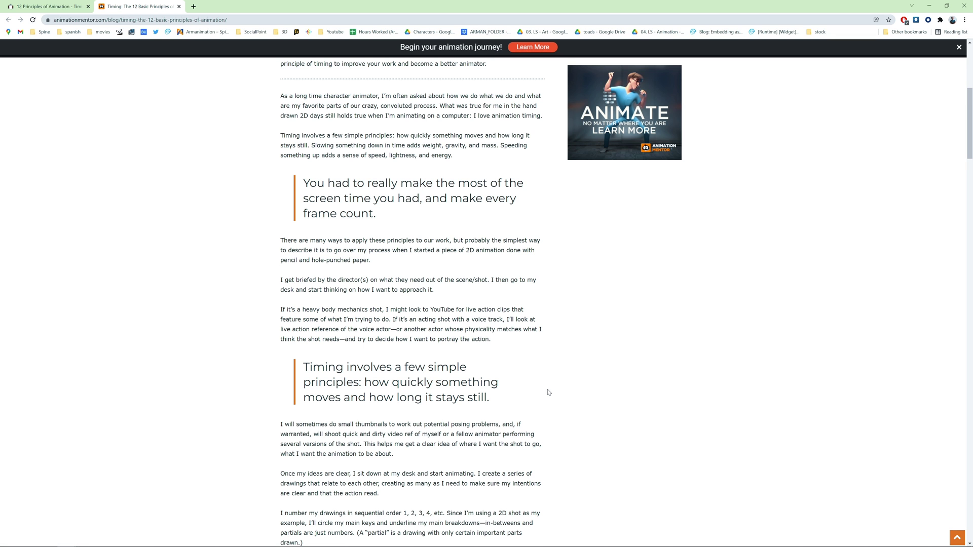
{"action": "scroll", "coordinate": [548, 392], "scroll_direction": "down", "scroll_amount": 2}
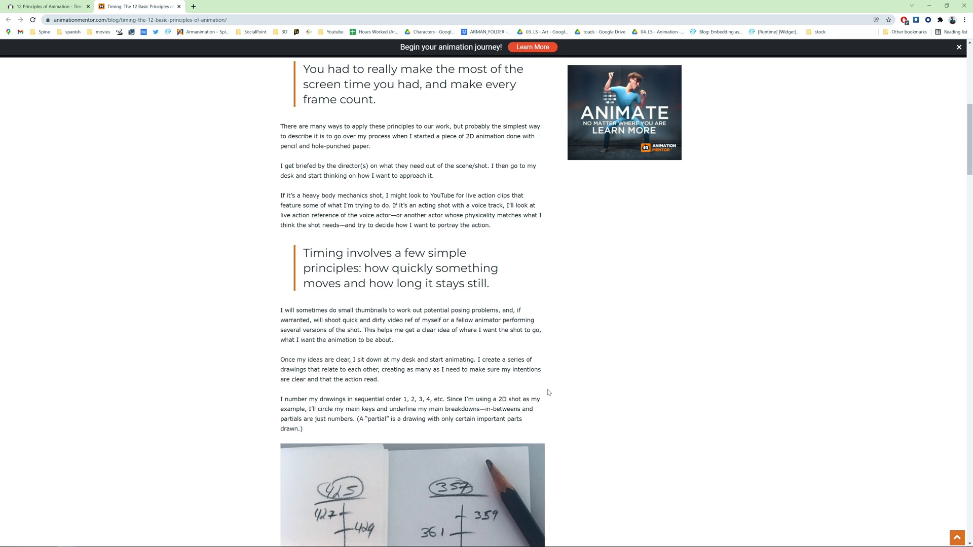
Read on in the timing article through the 2D timing chart example and the explanation of frame holds.
{"action": "scroll", "coordinate": [548, 391], "scroll_direction": "down", "scroll_amount": 11}
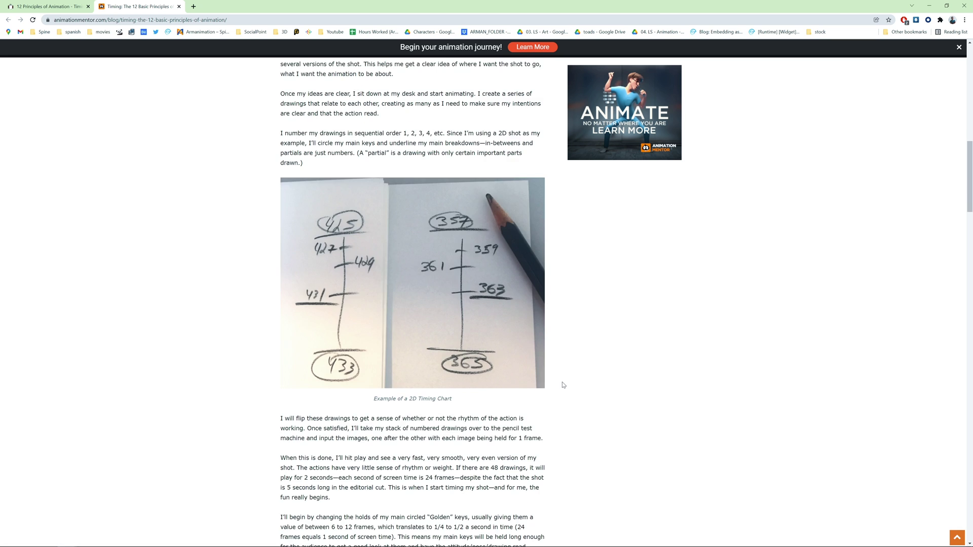
{"action": "scroll", "coordinate": [567, 383], "scroll_direction": "down", "scroll_amount": 4}
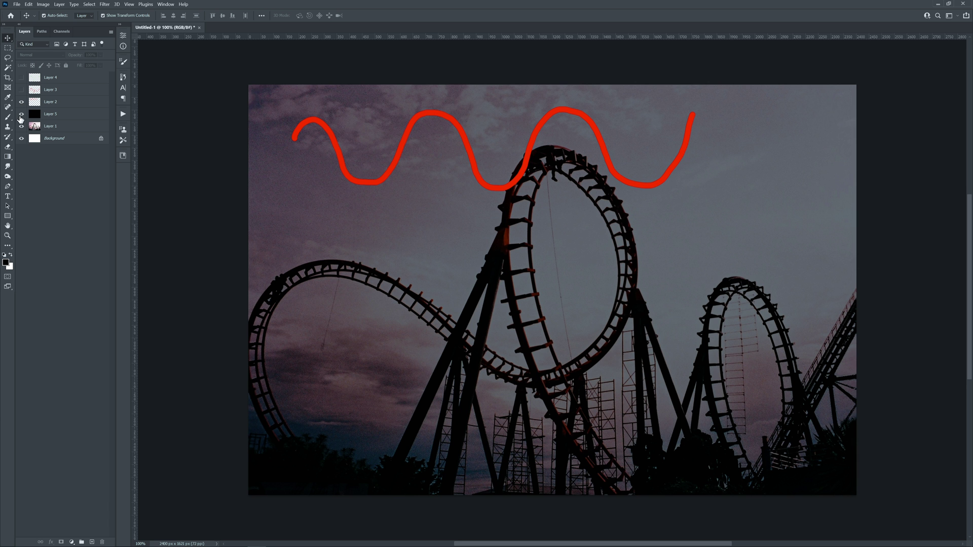
Switch to the Photoshop roller-coaster document and show the curve drawings on Layer 3 and Layer 4.
{"action": "left_click", "coordinate": [22, 91]}
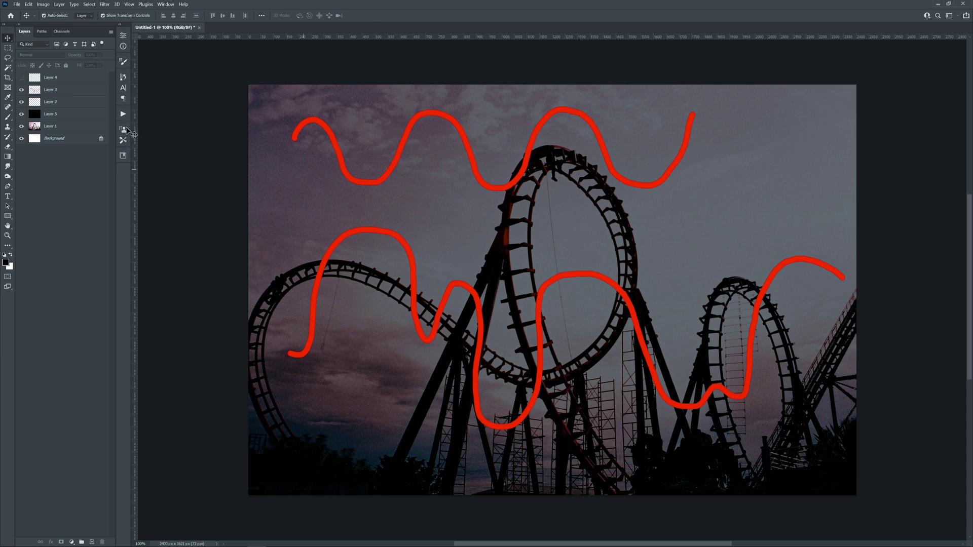
{"action": "left_click", "coordinate": [21, 77]}
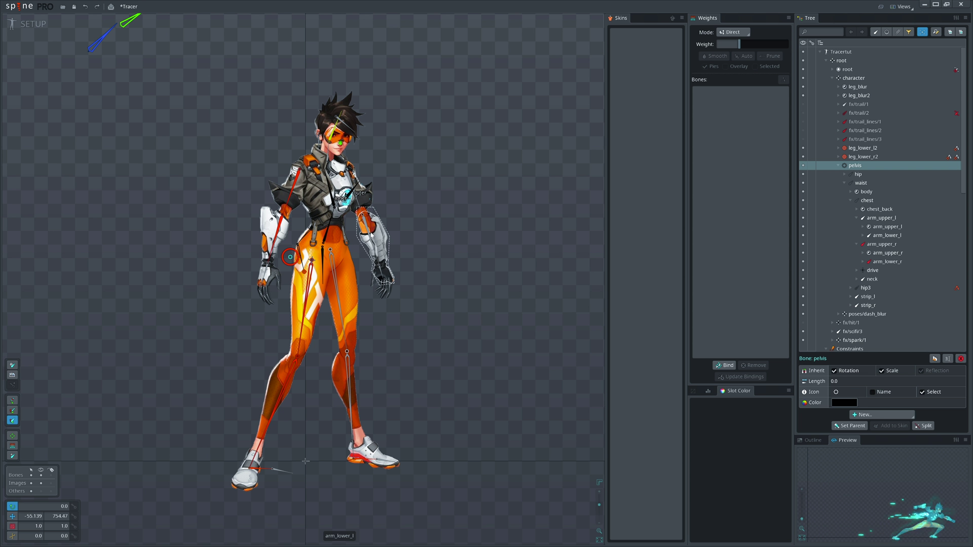
Switch to the Tracer project in Spine, try rotating arm_lower_l and moving the pelvis bone, and undo both changes.
{"action": "left_click", "coordinate": [372, 234]}
{"action": "mouse_move", "coordinate": [371, 236]}
{"action": "left_mouse_down"}
{"action": "mouse_move", "coordinate": [394, 228]}
{"action": "mouse_move", "coordinate": [385, 231]}
{"action": "left_mouse_up"}
{"action": "key", "text": "ctrl+z"}
{"action": "left_click", "coordinate": [290, 257]}
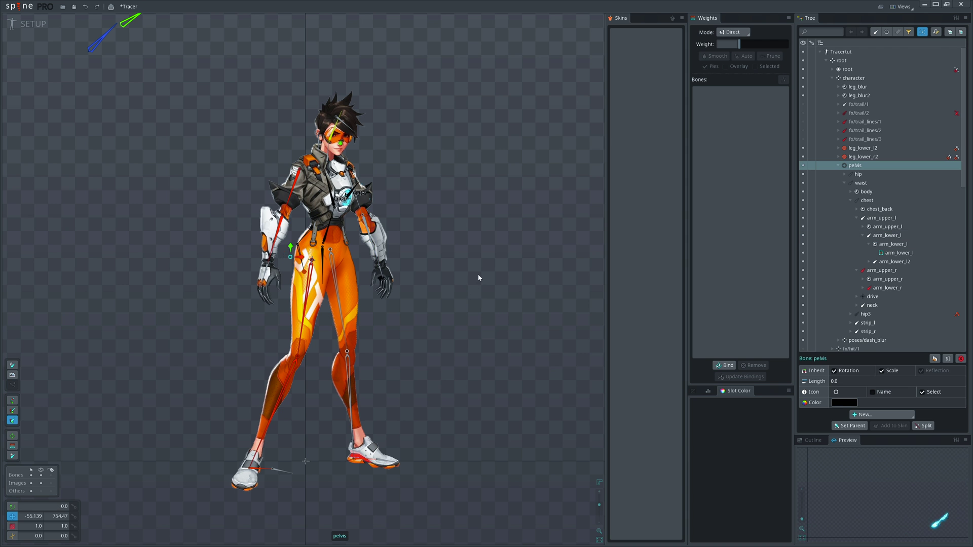
{"action": "left_click_drag", "start_coordinate": [478, 275], "coordinate": [510, 302]}
{"action": "key", "text": "ctrl+z"}
In Animate mode, with Separate Translate enabled for pelvis, offset its Translate Y keys in the shooting animation forward by about 6 frames.
{"action": "left_click", "coordinate": [31, 24]}
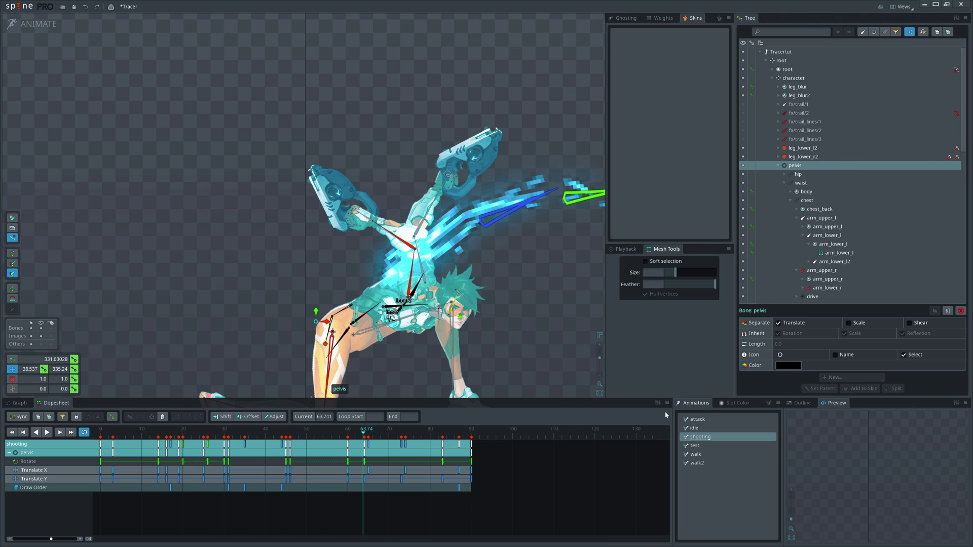
{"action": "left_click", "coordinate": [789, 325]}
{"action": "left_click", "coordinate": [789, 325]}
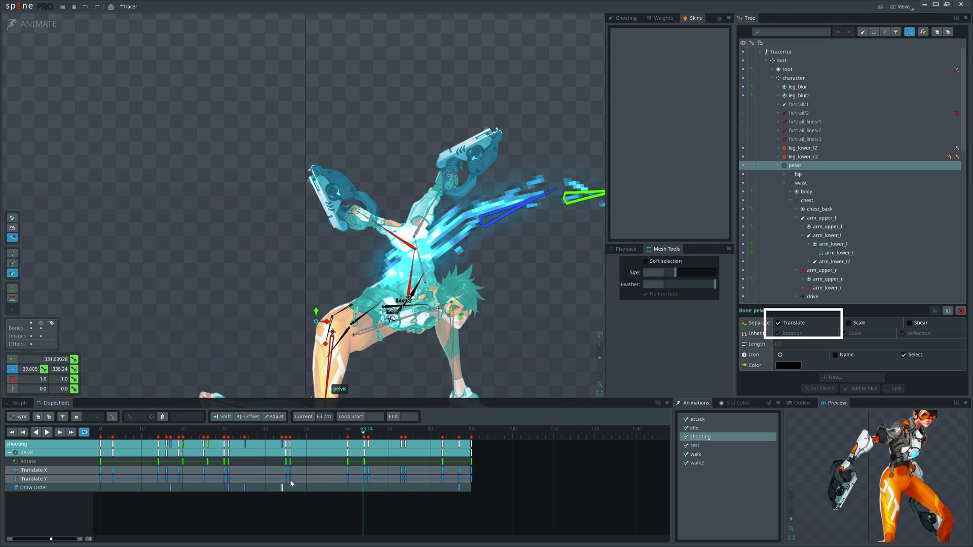
{"action": "left_click_drag", "start_coordinate": [315, 471], "coordinate": [242, 480]}
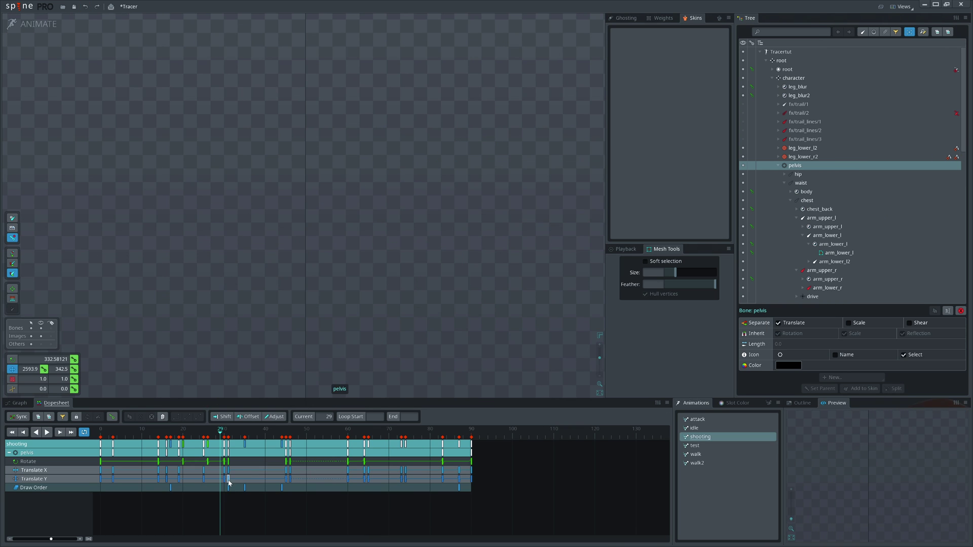
{"action": "left_click_drag", "start_coordinate": [228, 480], "coordinate": [253, 482]}
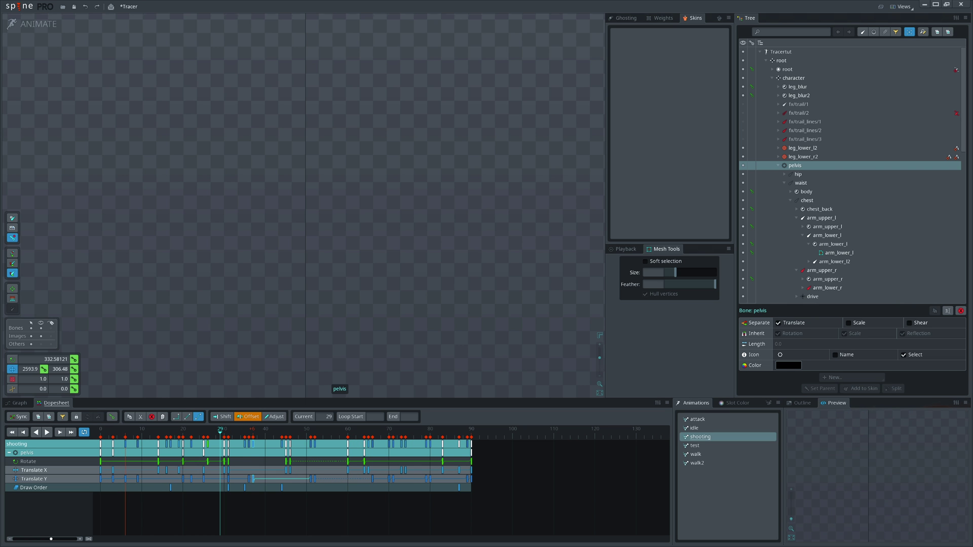
In Setup mode, select the arm_upper_l and arm_lower_l bones together and try rotating both, undoing the first rotation.
{"action": "left_click", "coordinate": [36, 29]}
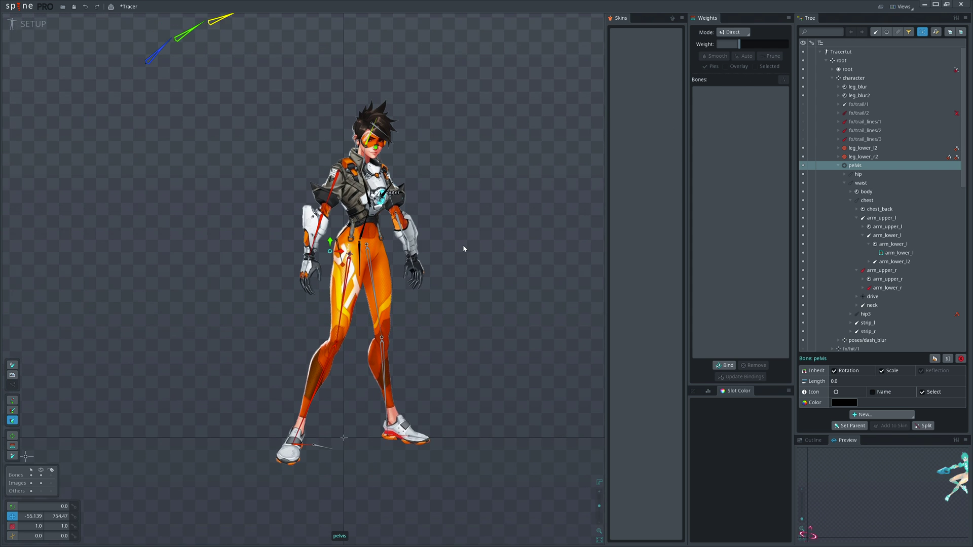
{"action": "scroll", "coordinate": [413, 230], "scroll_direction": "up", "scroll_amount": 1}
{"action": "left_click", "coordinate": [389, 173]}
{"action": "left_click", "coordinate": [407, 223], "text": "ctrl"}
{"action": "key", "text": "b"}
{"action": "left_click_drag", "start_coordinate": [408, 228], "coordinate": [503, 252]}
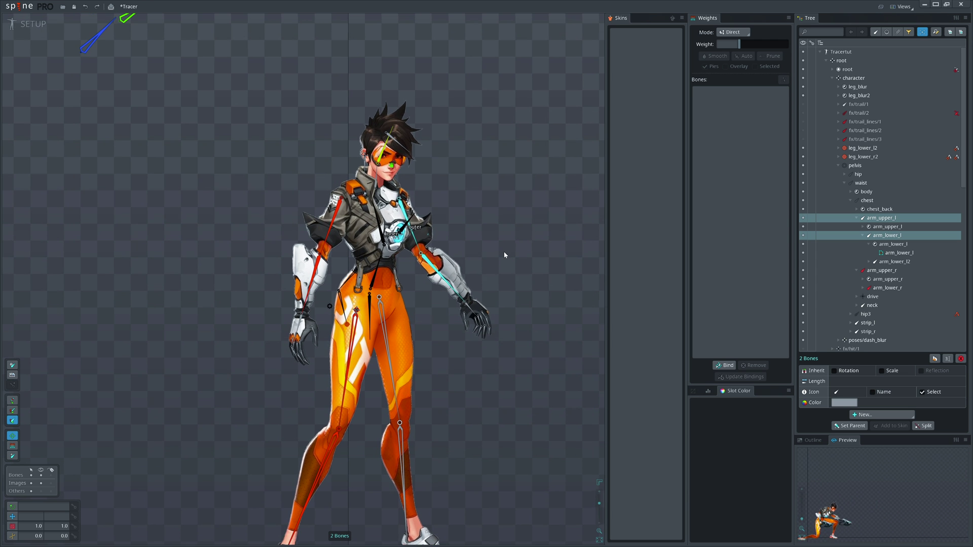
{"action": "key", "text": "ctrl+z"}
{"action": "scroll", "coordinate": [492, 256], "scroll_direction": "up", "scroll_amount": 2}
{"action": "left_click_drag", "start_coordinate": [450, 268], "coordinate": [490, 178]}
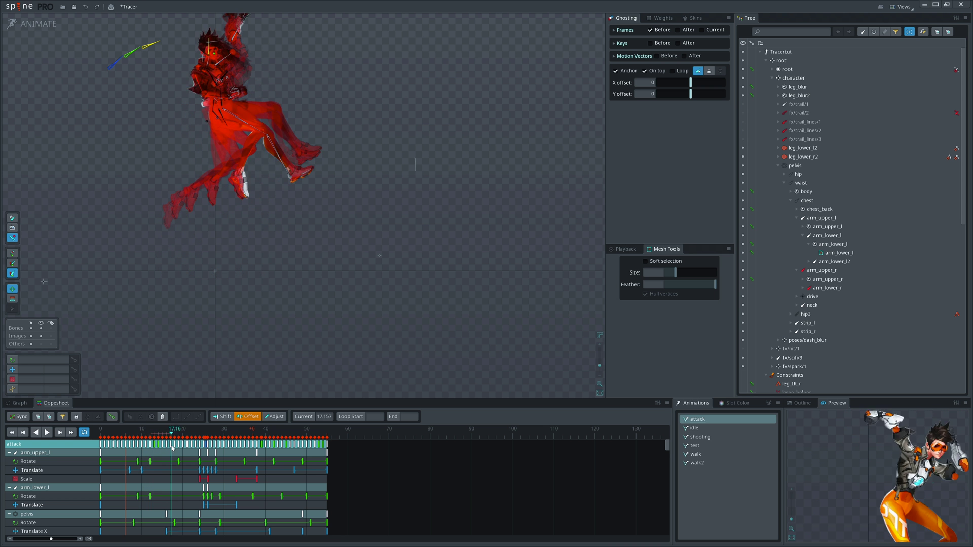
Scrub through the attack animation with ghosting of the previous frames to examine the character's motion.
{"action": "left_click_drag", "start_coordinate": [184, 449], "coordinate": [249, 458]}
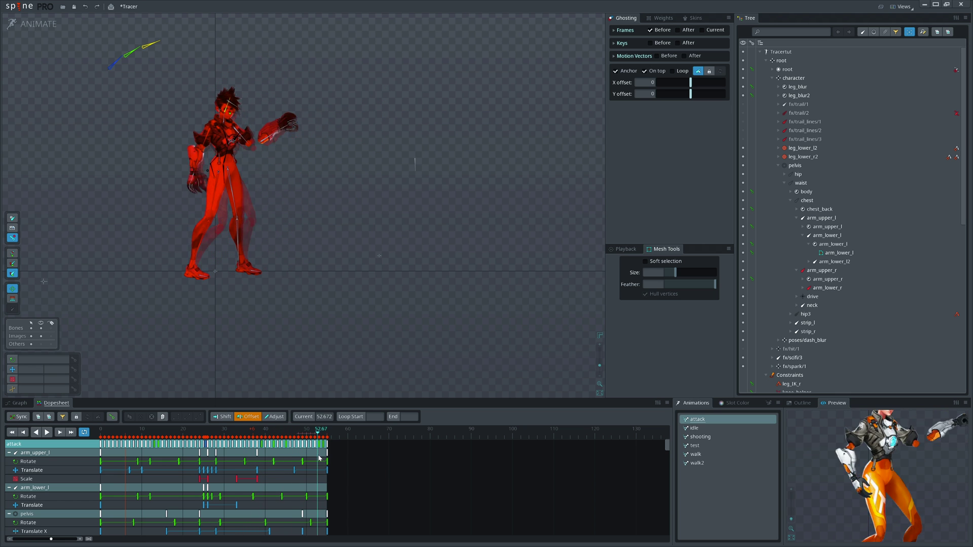
{"action": "left_click_drag", "start_coordinate": [340, 461], "coordinate": [341, 460]}
{"action": "left_click_drag", "start_coordinate": [406, 314], "coordinate": [442, 342]}
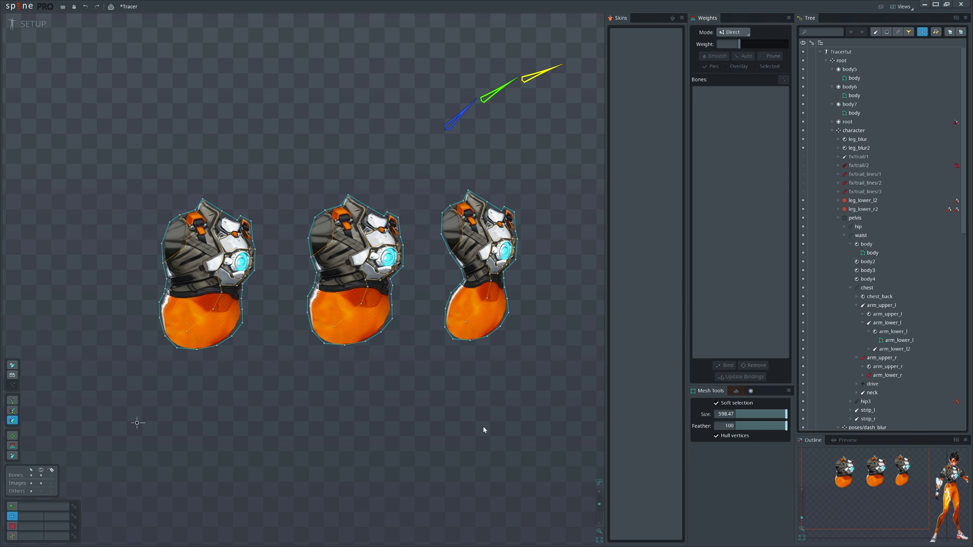
Reset the mesh of the rightmost torso, the body attachment under body6, to a plain four-vertex rectangle.
{"action": "left_click", "coordinate": [490, 320]}
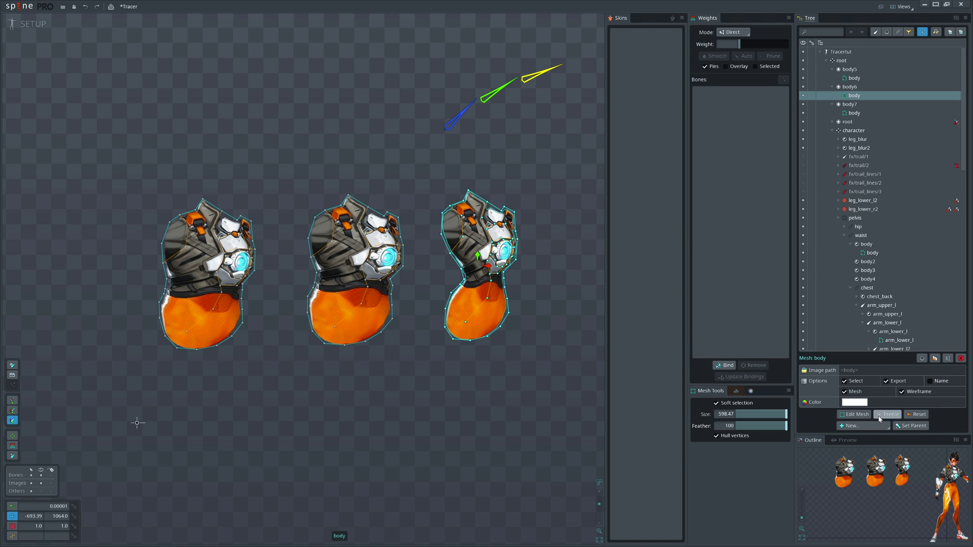
{"action": "left_click", "coordinate": [854, 415]}
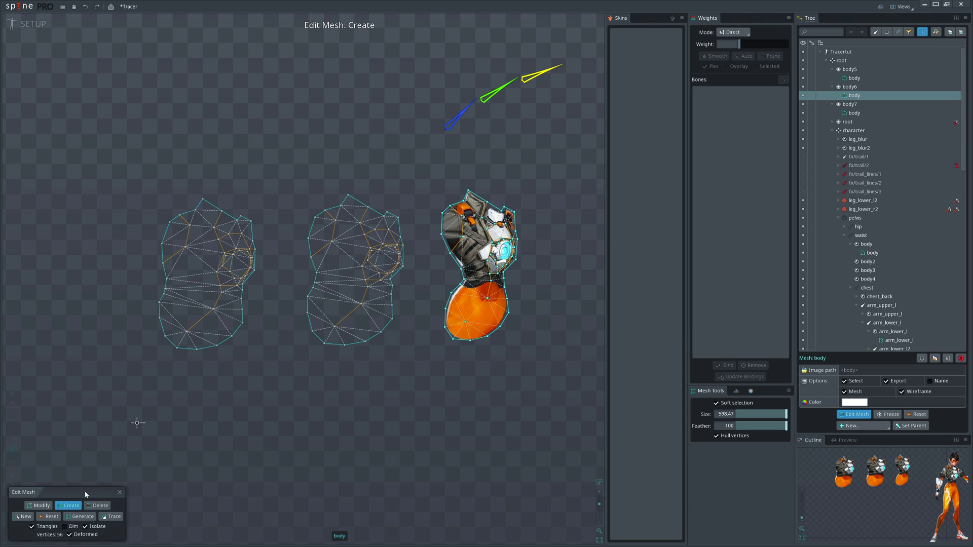
{"action": "left_click", "coordinate": [48, 517]}
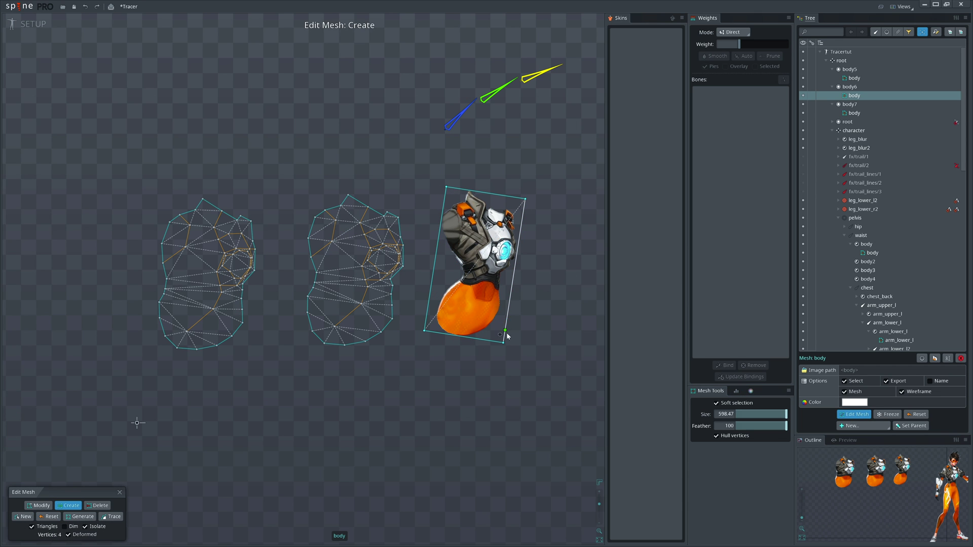
{"action": "left_click", "coordinate": [120, 492]}
Reset the deformation of the middle torso mesh, the body attachment under body7.
{"action": "left_click", "coordinate": [359, 322]}
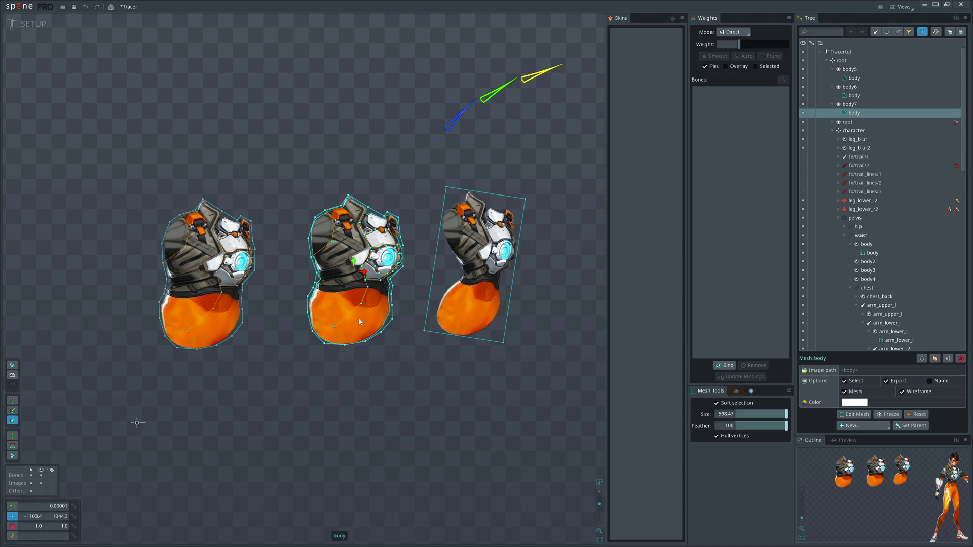
{"action": "left_click", "coordinate": [920, 414]}
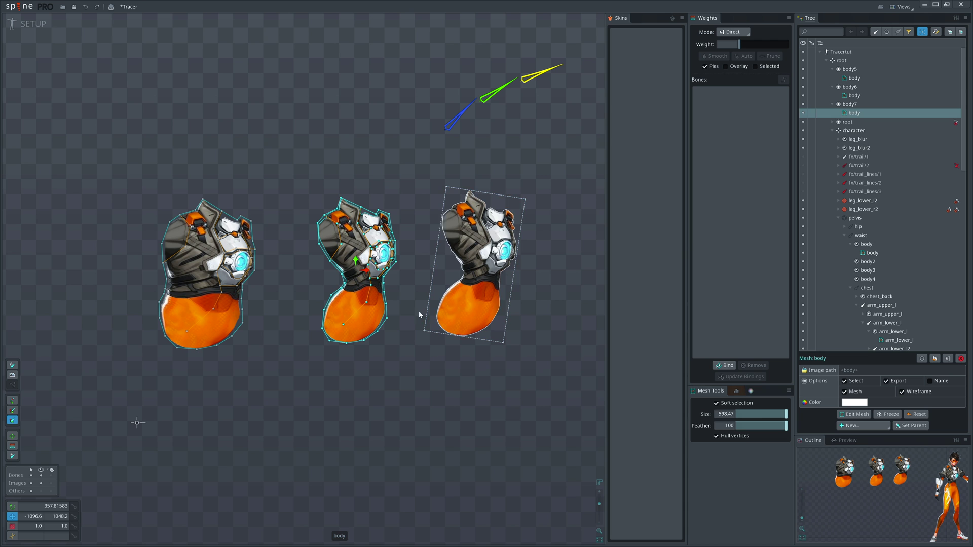
{"action": "left_click_drag", "start_coordinate": [299, 345], "coordinate": [313, 344]}
At frame 27 of the shooting animation, pull a right-edge vertex of the body5 torso mesh outward with soft selection.
{"action": "left_click", "coordinate": [223, 264]}
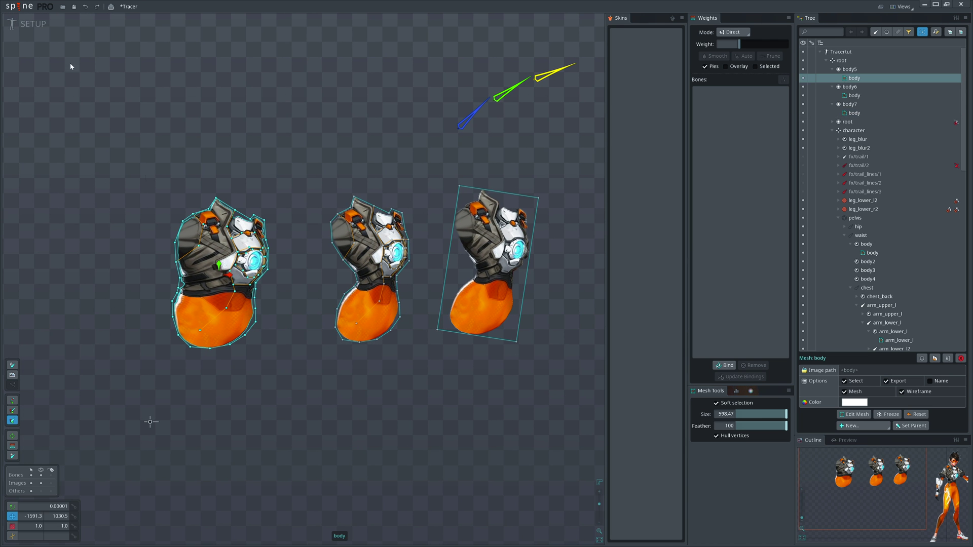
{"action": "left_click", "coordinate": [26, 24]}
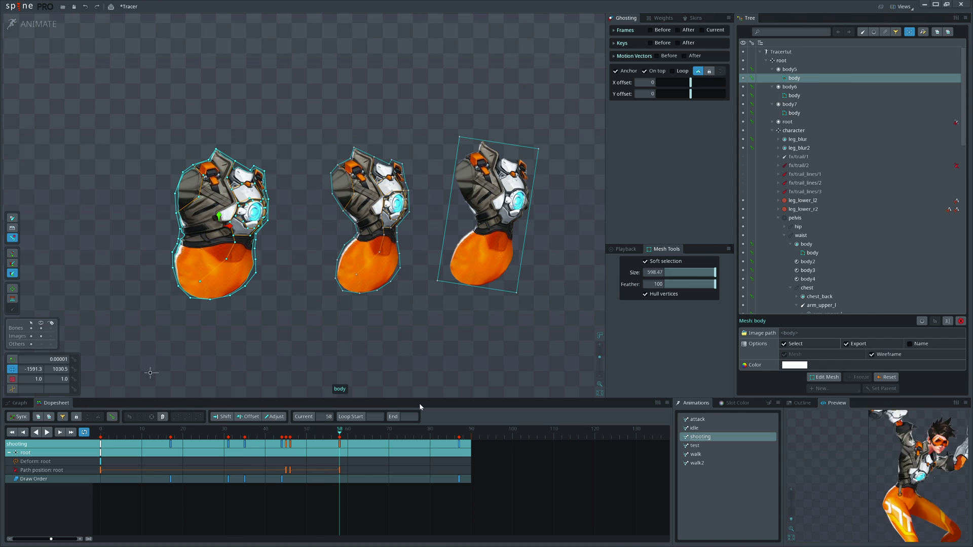
{"action": "left_click", "coordinate": [208, 433]}
{"action": "left_click_drag", "start_coordinate": [210, 433], "coordinate": [211, 433]}
{"action": "mouse_move", "coordinate": [256, 241]}
{"action": "left_mouse_down"}
{"action": "mouse_move", "coordinate": [273, 237]}
{"action": "mouse_move", "coordinate": [257, 240]}
{"action": "left_mouse_up"}
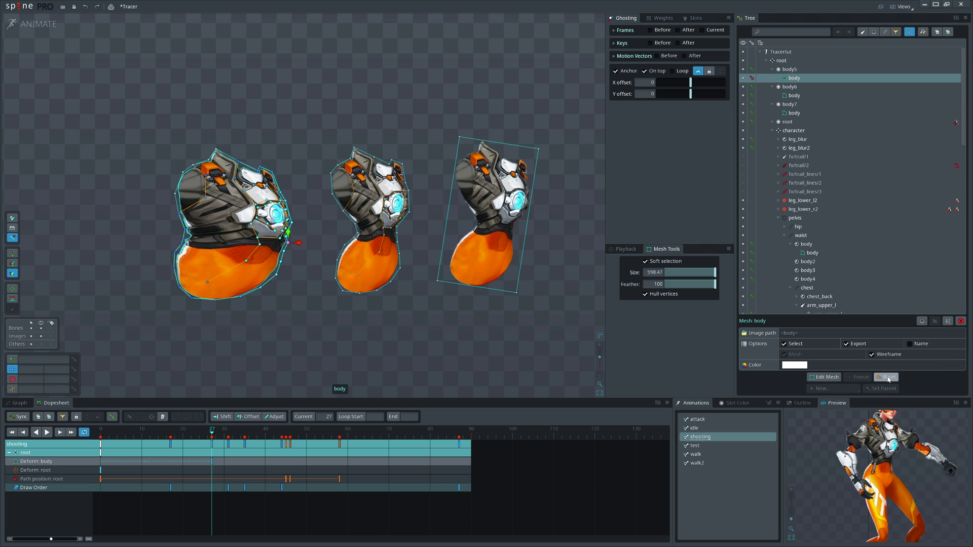
Reset the deformed vertices of the body5 torso mesh at frame 27.
{"action": "left_click", "coordinate": [888, 378]}
{"action": "left_click", "coordinate": [152, 157]}
{"action": "left_click", "coordinate": [883, 378]}
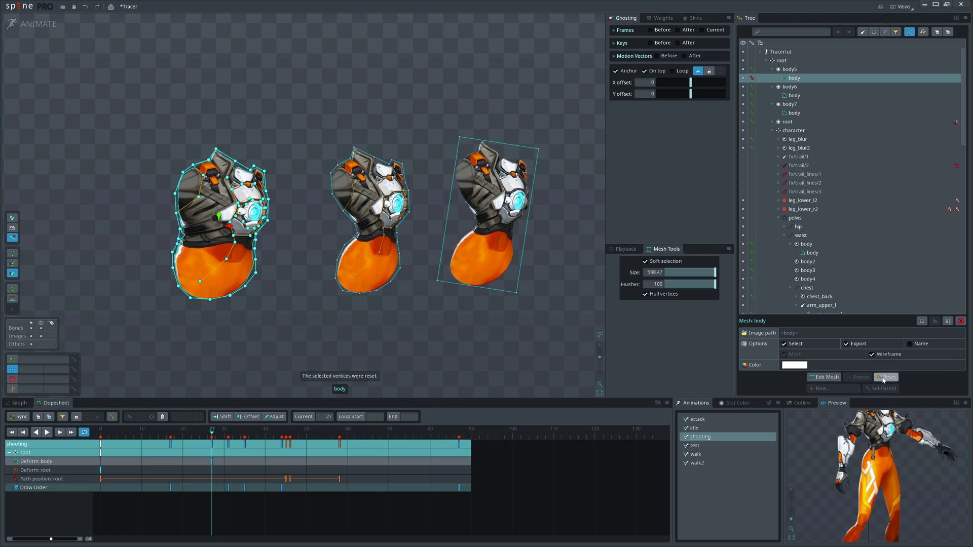
Stretch the left edge of the body5 torso mesh outward and, with soft selection off, reset only the selected edge vertices.
{"action": "left_click_drag", "start_coordinate": [177, 244], "coordinate": [115, 243]}
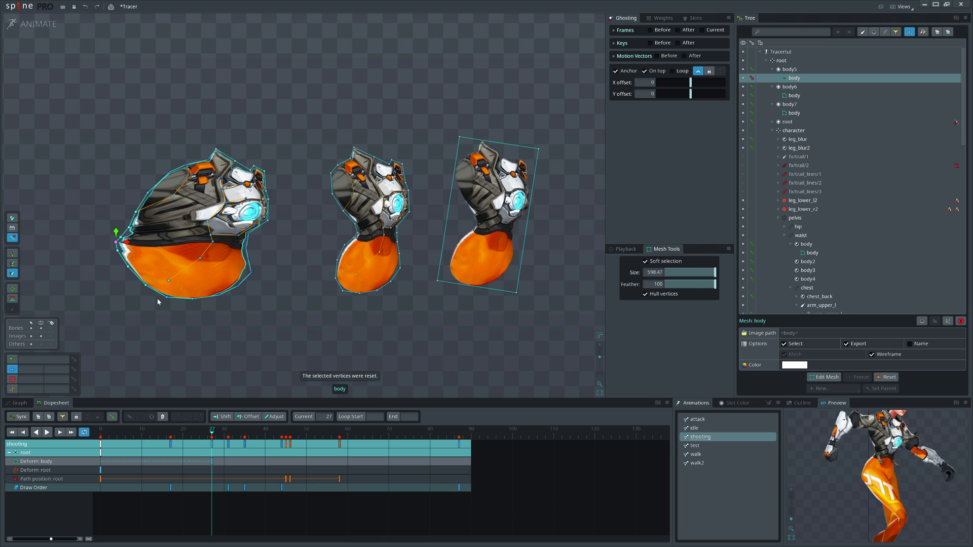
{"action": "key", "text": "s"}
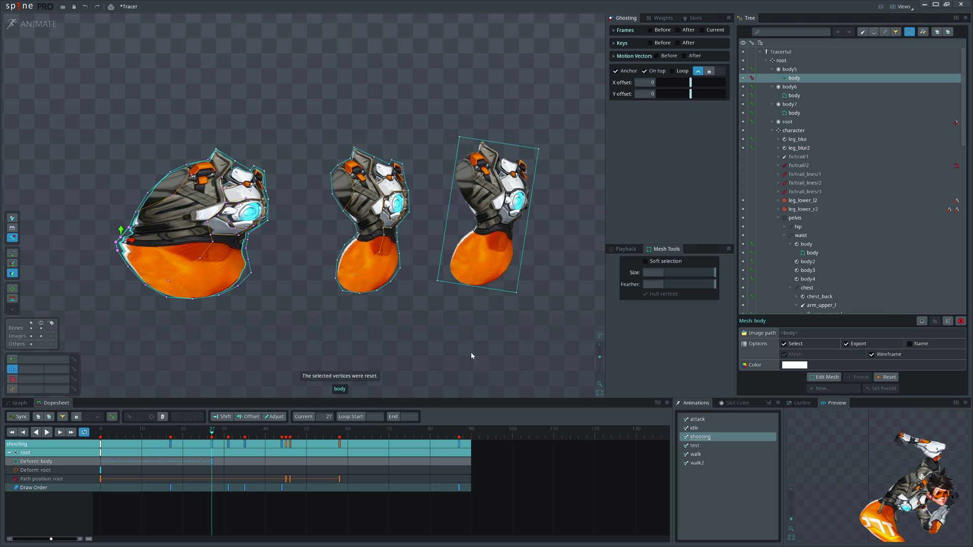
{"action": "left_click", "coordinate": [887, 376]}
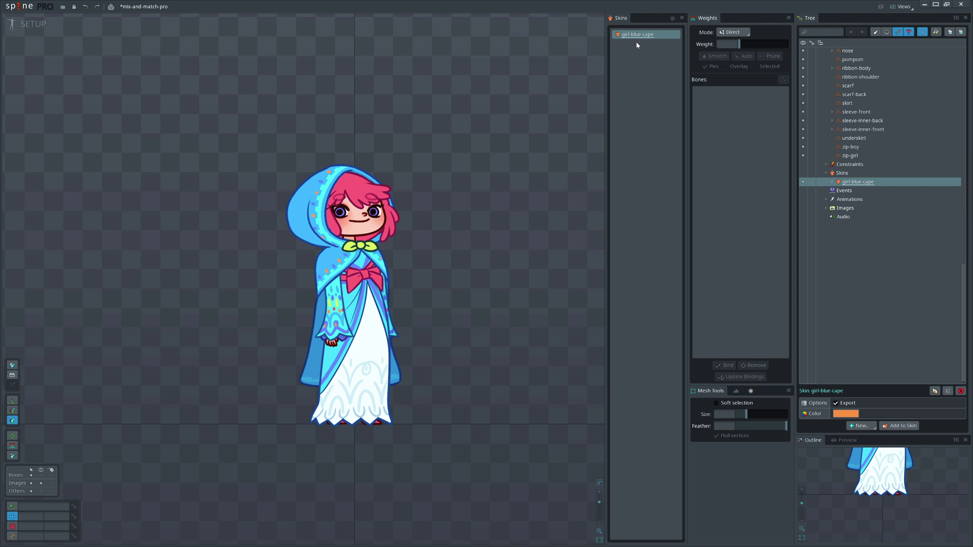
Try deleting the girl-blue-cape skin from the mix-and-match-pro project, and undo the deletion.
{"action": "scroll", "coordinate": [494, 242], "scroll_direction": "up", "scroll_amount": 2}
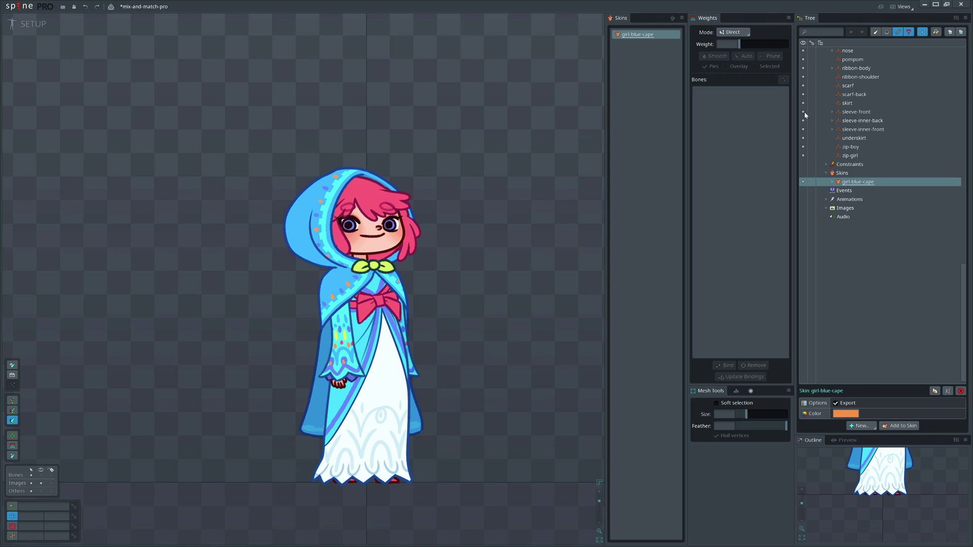
{"action": "scroll", "coordinate": [901, 164], "scroll_direction": "up", "scroll_amount": 3}
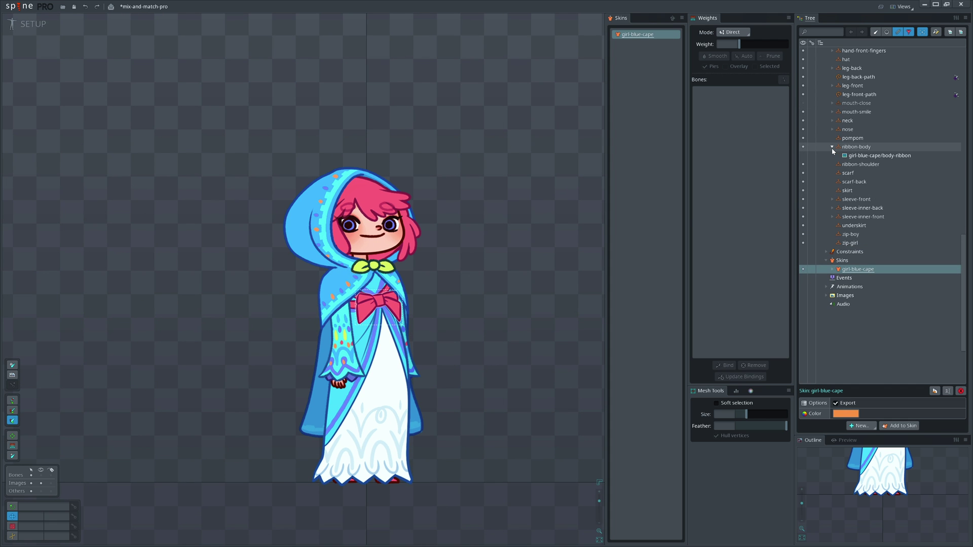
{"action": "right_click", "coordinate": [908, 262]}
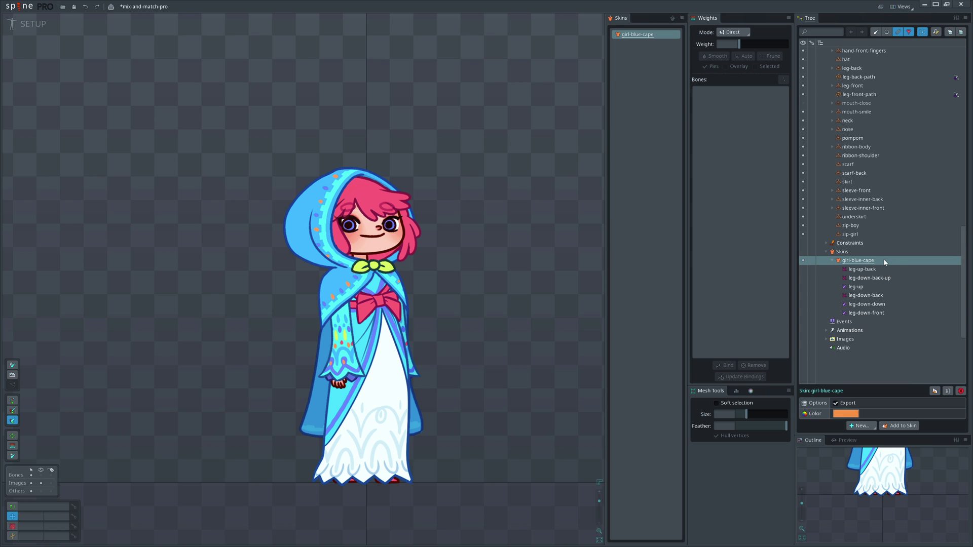
{"action": "key", "text": "Delete"}
{"action": "key", "text": "Return"}
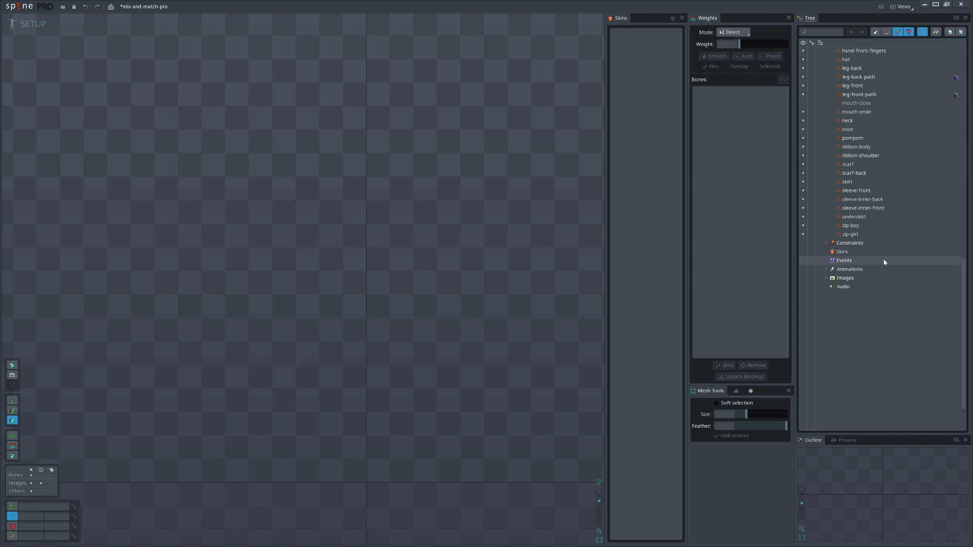
{"action": "key", "text": "ctrl+z"}
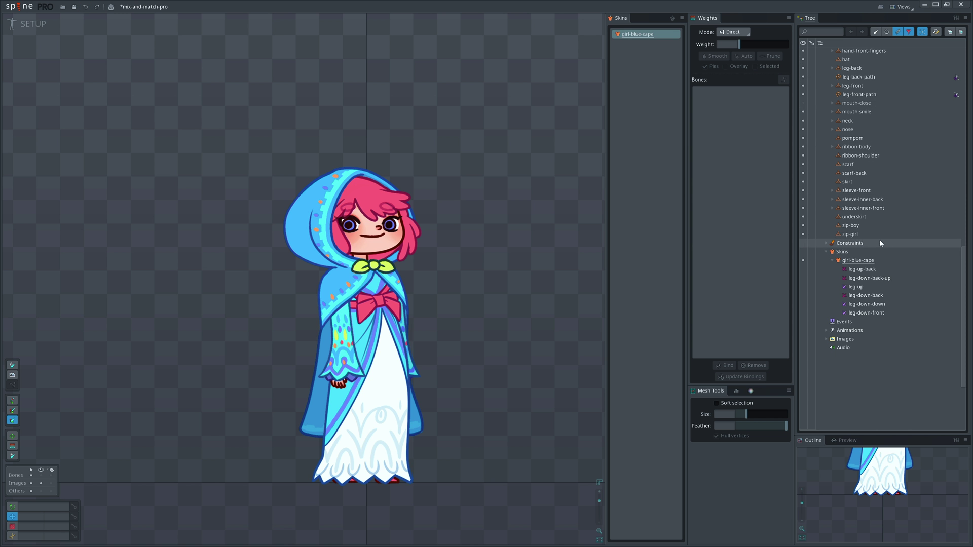
Start deleting the sleeve-front, sleeve-inner-back and sleeve-inner-front skin placeholders with Keep current attachments enabled, and cancel the deletion.
{"action": "left_click", "coordinate": [863, 208]}
{"action": "left_click", "coordinate": [856, 191], "text": "shift"}
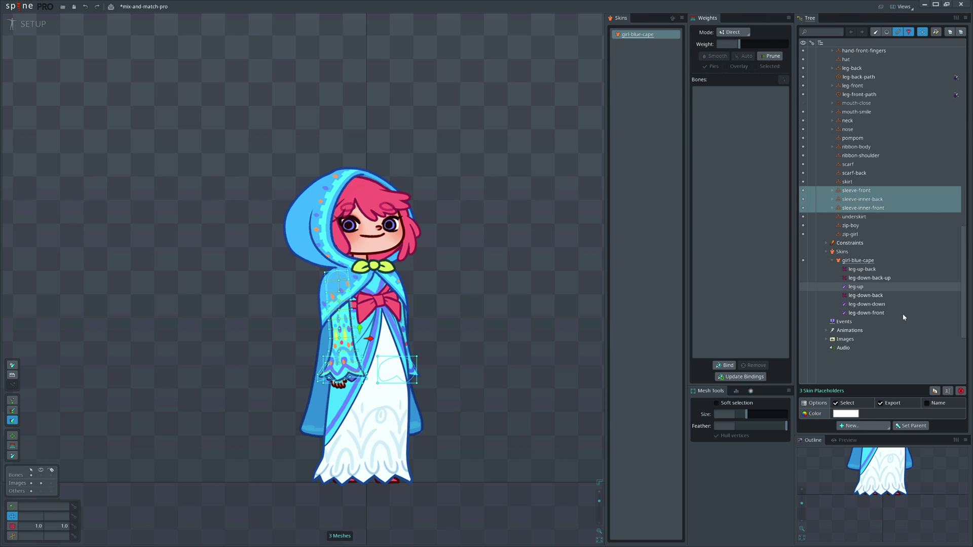
{"action": "left_click", "coordinate": [961, 391]}
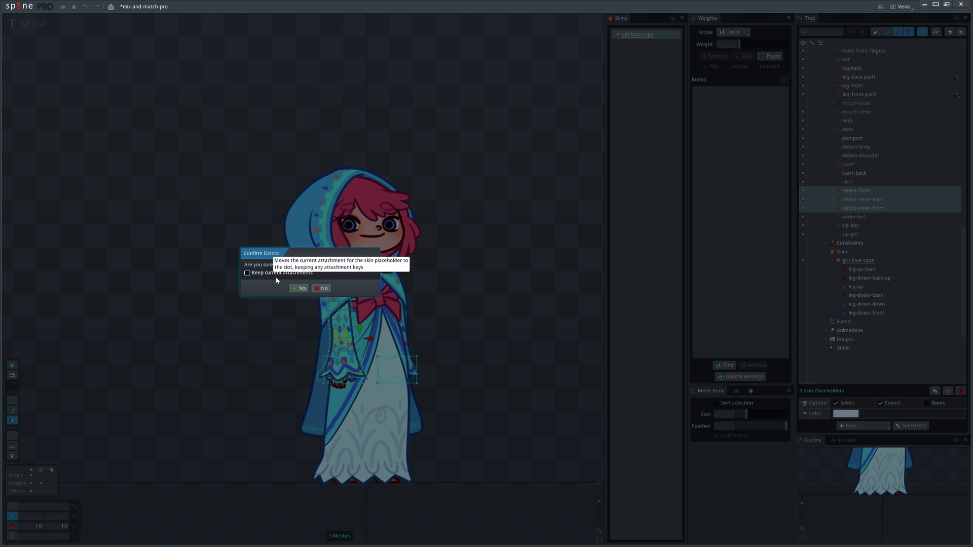
{"action": "left_click", "coordinate": [293, 276]}
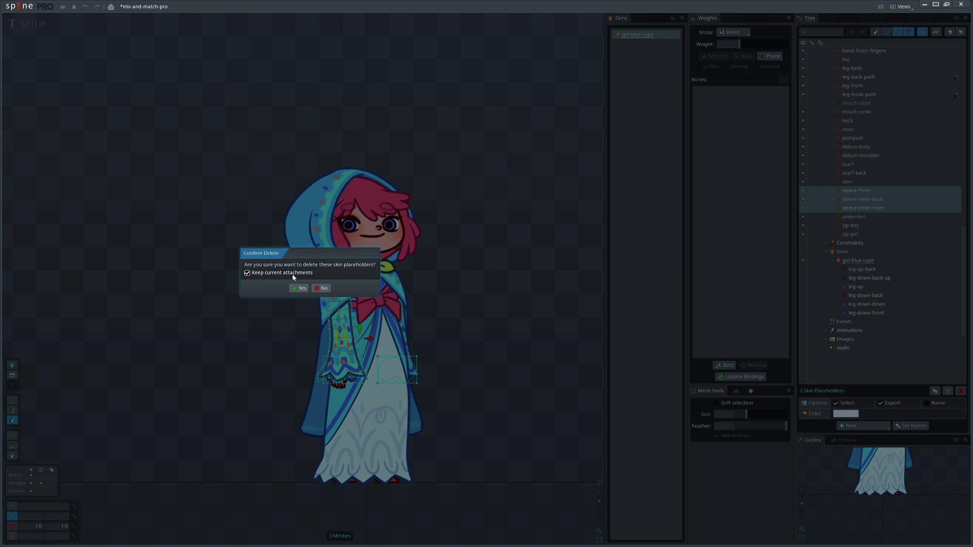
{"action": "left_click", "coordinate": [321, 289]}
Undo the recent changes back to the project state that includes the girly skin.
{"action": "key", "text": "ctrl+z"}
{"action": "key", "text": "ctrl+z"}
{"action": "key", "text": "ctrl+z"}
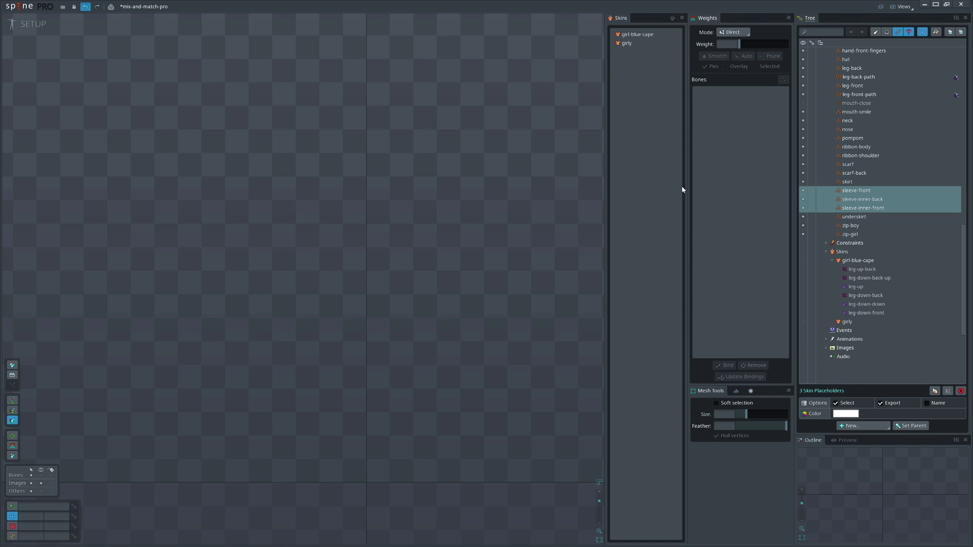
Start deleting the mouth-close skin placeholder with the girly skin active, and cancel the deletion.
{"action": "left_click", "coordinate": [636, 70]}
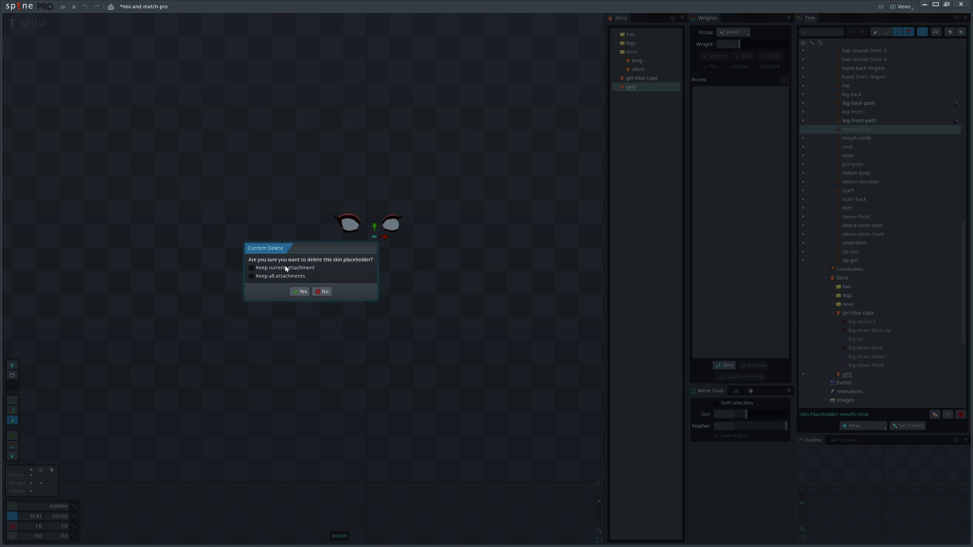
{"action": "left_click", "coordinate": [315, 293]}
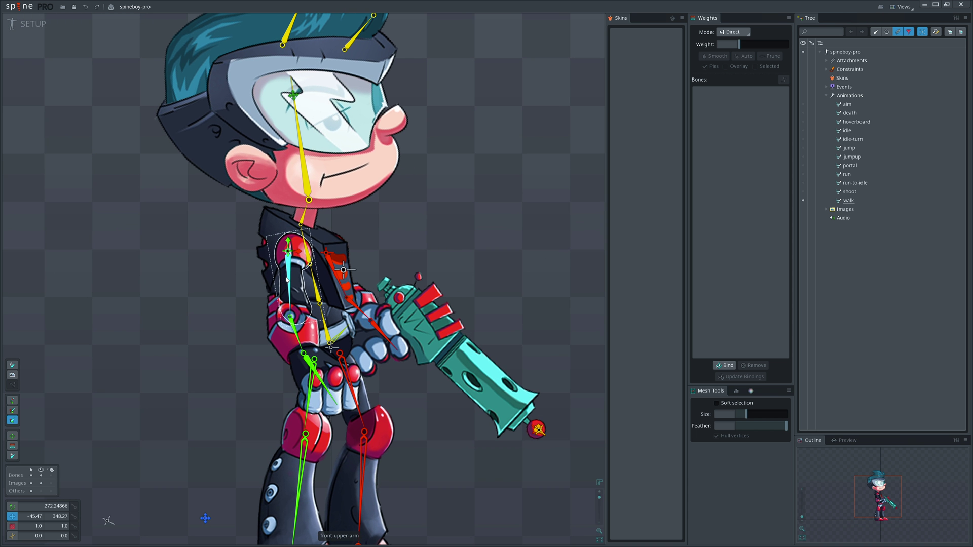
Select spineboy's front-upper-arm bone and make bones and slots visible in the tree.
{"action": "left_click", "coordinate": [288, 275]}
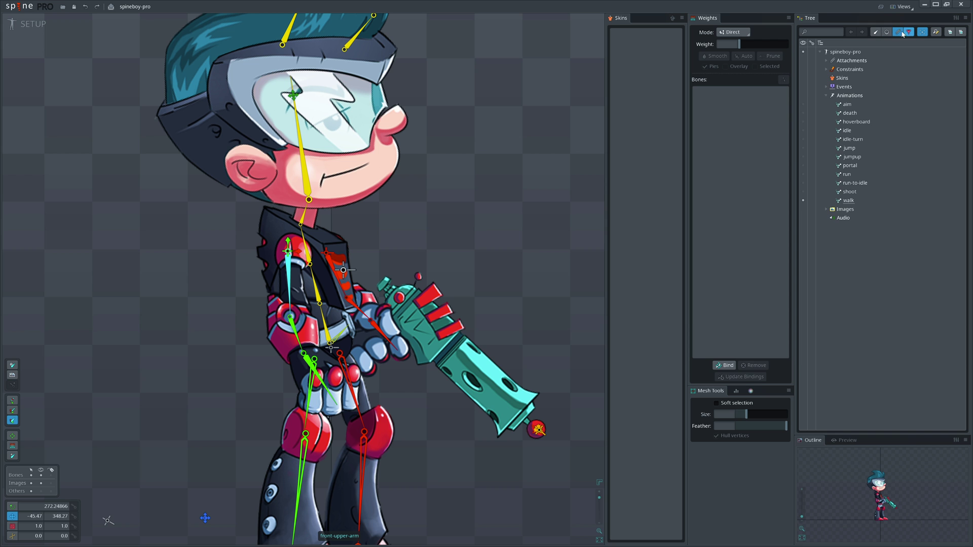
{"action": "left_click", "coordinate": [886, 31]}
{"action": "left_click", "coordinate": [876, 31]}
Adjust the front-upper-arm bone's length with the Create tool to about 64.9, ending at the elbow joint.
{"action": "scroll", "coordinate": [364, 297], "scroll_direction": "up", "scroll_amount": 3}
{"action": "key", "text": "n"}
{"action": "left_click_drag", "start_coordinate": [252, 236], "coordinate": [264, 283]}
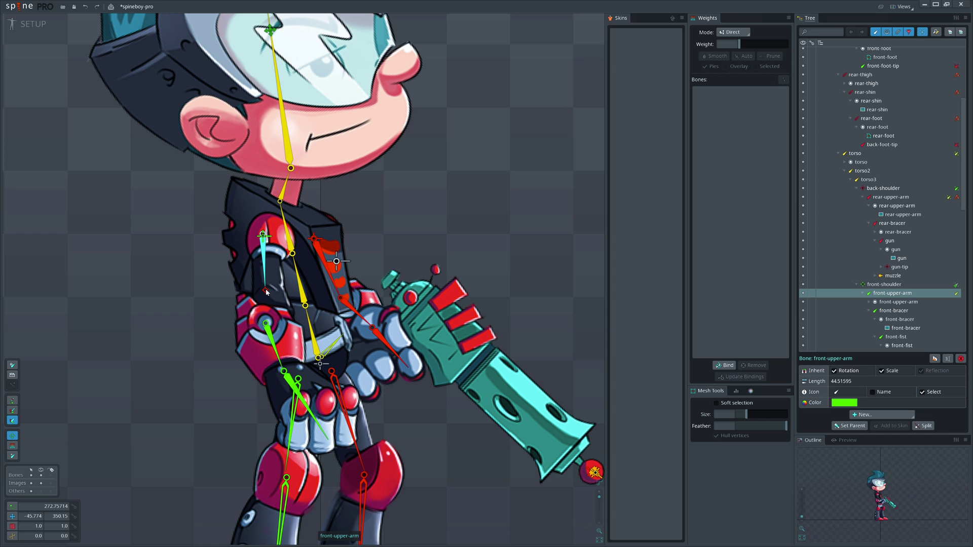
{"action": "left_click_drag", "start_coordinate": [266, 292], "coordinate": [267, 303]}
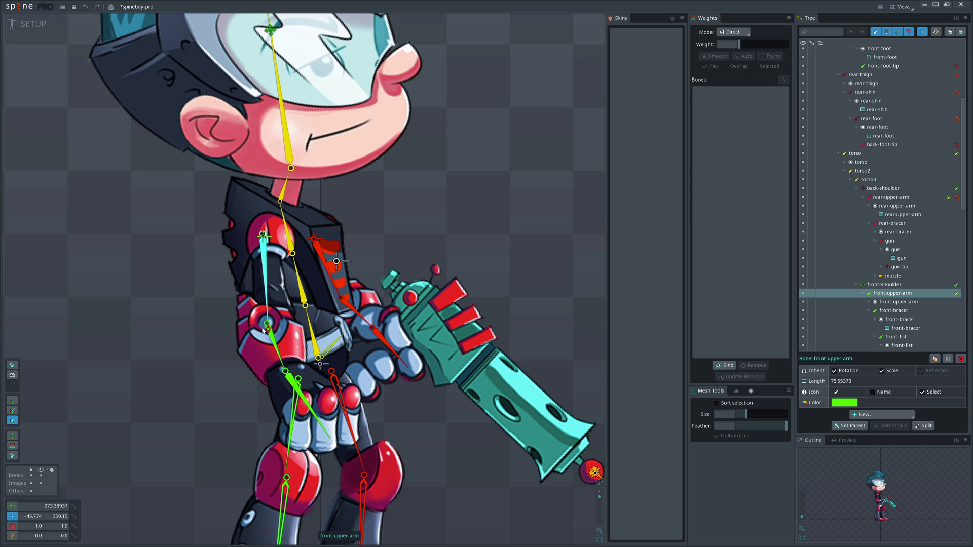
{"action": "mouse_move", "coordinate": [263, 330]}
{"action": "left_mouse_down"}
{"action": "mouse_move", "coordinate": [267, 311]}
{"action": "mouse_move", "coordinate": [265, 346]}
{"action": "mouse_move", "coordinate": [264, 297]}
{"action": "mouse_move", "coordinate": [267, 349]}
{"action": "mouse_move", "coordinate": [267, 318]}
{"action": "left_mouse_up"}
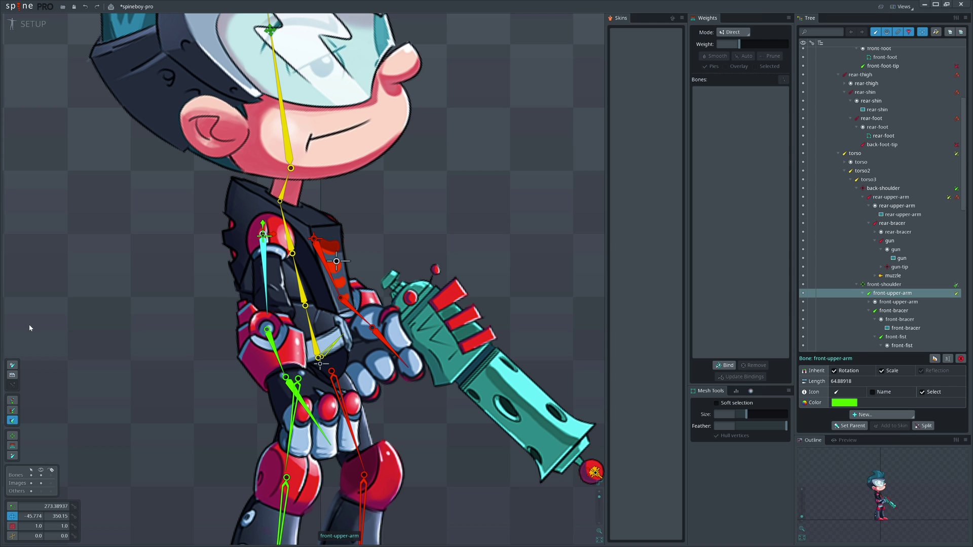
Rotate the front-upper-arm bone slightly in the setup pose, to about 272.28 degrees.
{"action": "key", "text": "c"}
{"action": "mouse_move", "coordinate": [451, 207]}
{"action": "left_mouse_down"}
{"action": "mouse_move", "coordinate": [454, 267]}
{"action": "mouse_move", "coordinate": [452, 209]}
{"action": "left_mouse_up"}
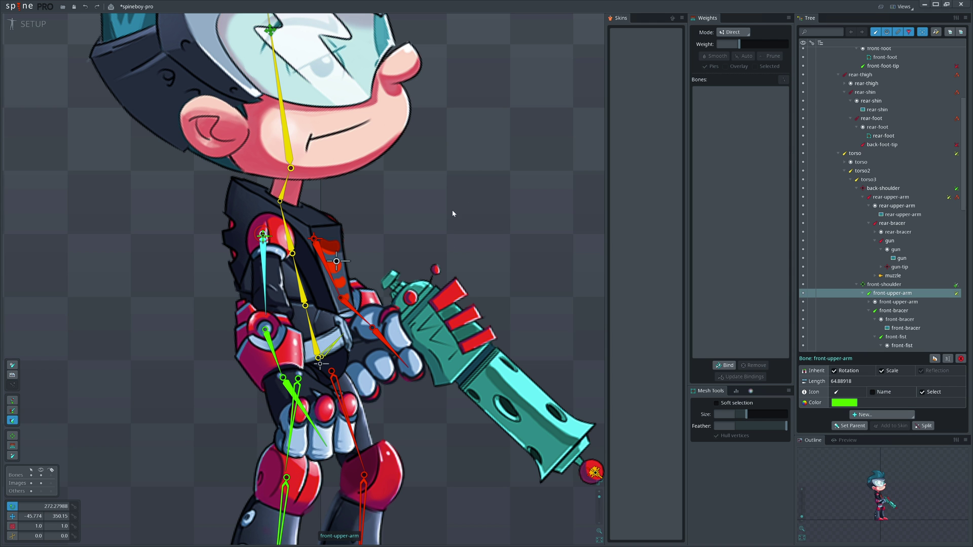
In the walk animation, duplicate front-upper-arm's Rotate key at frame 18 to about frame 22, and its keys at frames 11 and 18 about five frames earlier.
{"action": "scroll", "coordinate": [374, 298], "scroll_direction": "down", "scroll_amount": 4}
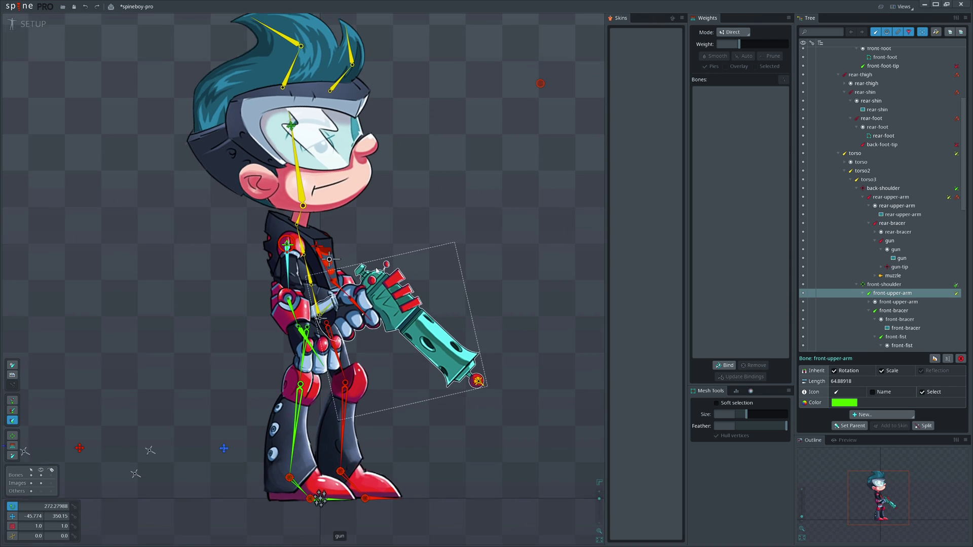
{"action": "left_click", "coordinate": [32, 24]}
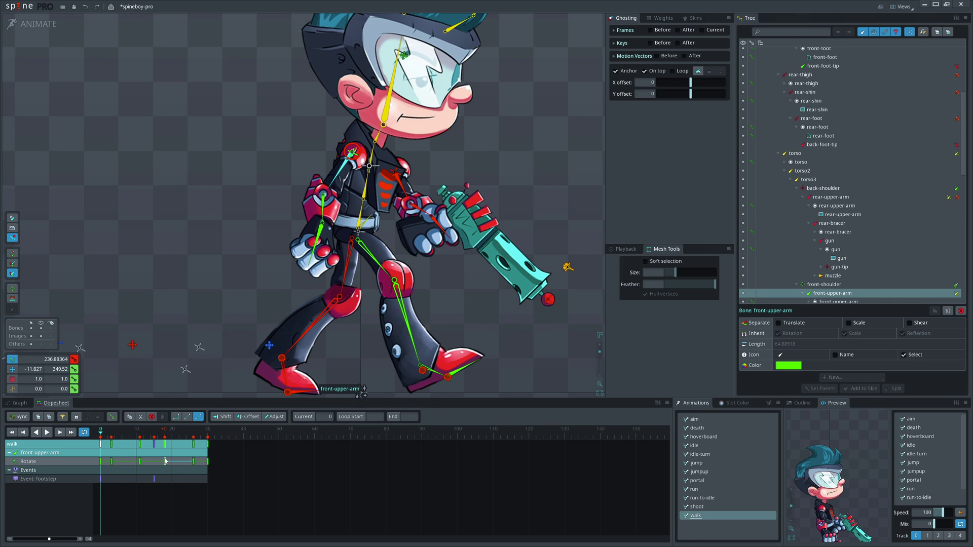
{"action": "left_click", "coordinate": [165, 461]}
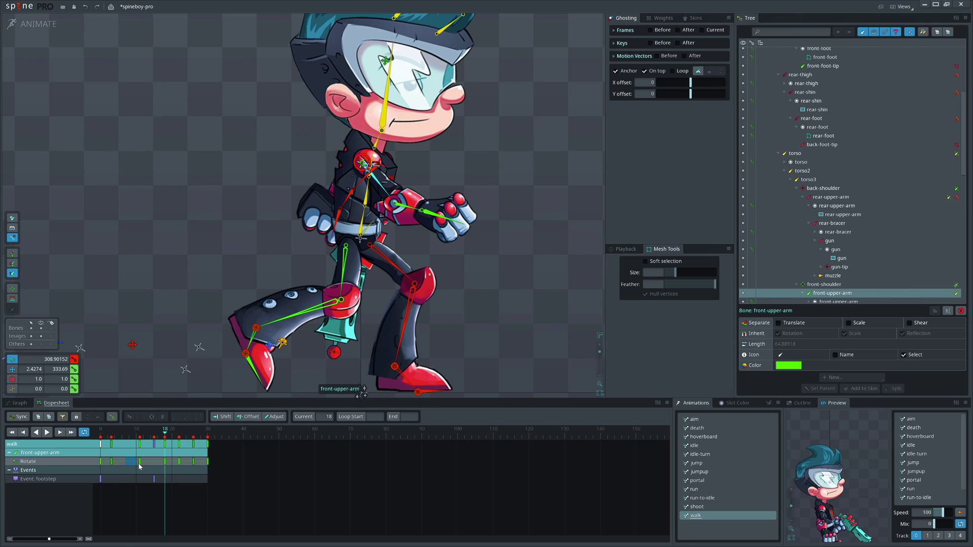
{"action": "left_click_drag", "start_coordinate": [140, 466], "coordinate": [165, 467]}
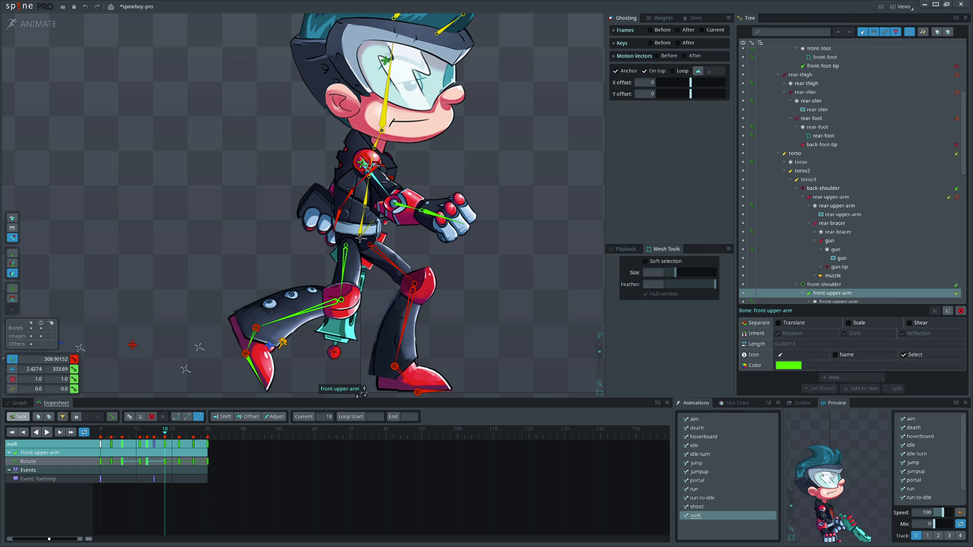
Switch to the death animation and play it to view spineboy's fall.
{"action": "scroll", "coordinate": [418, 300], "scroll_direction": "down", "scroll_amount": 3}
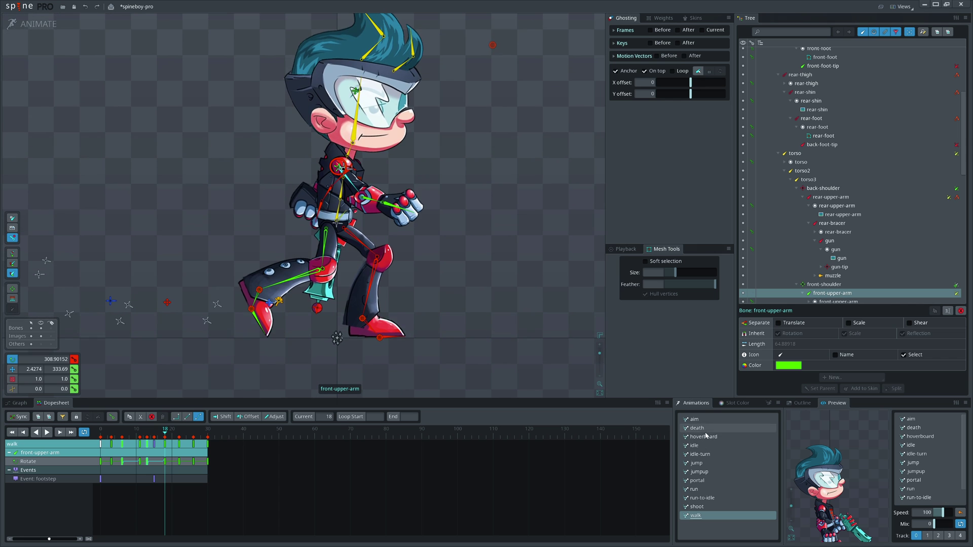
{"action": "left_click", "coordinate": [698, 428]}
{"action": "key", "text": "d"}
{"action": "left_click", "coordinate": [46, 431]}
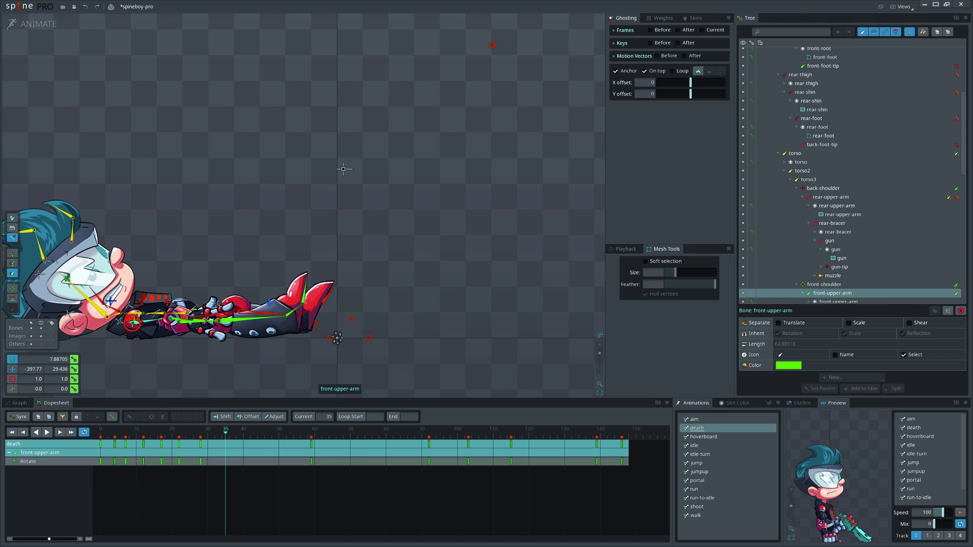